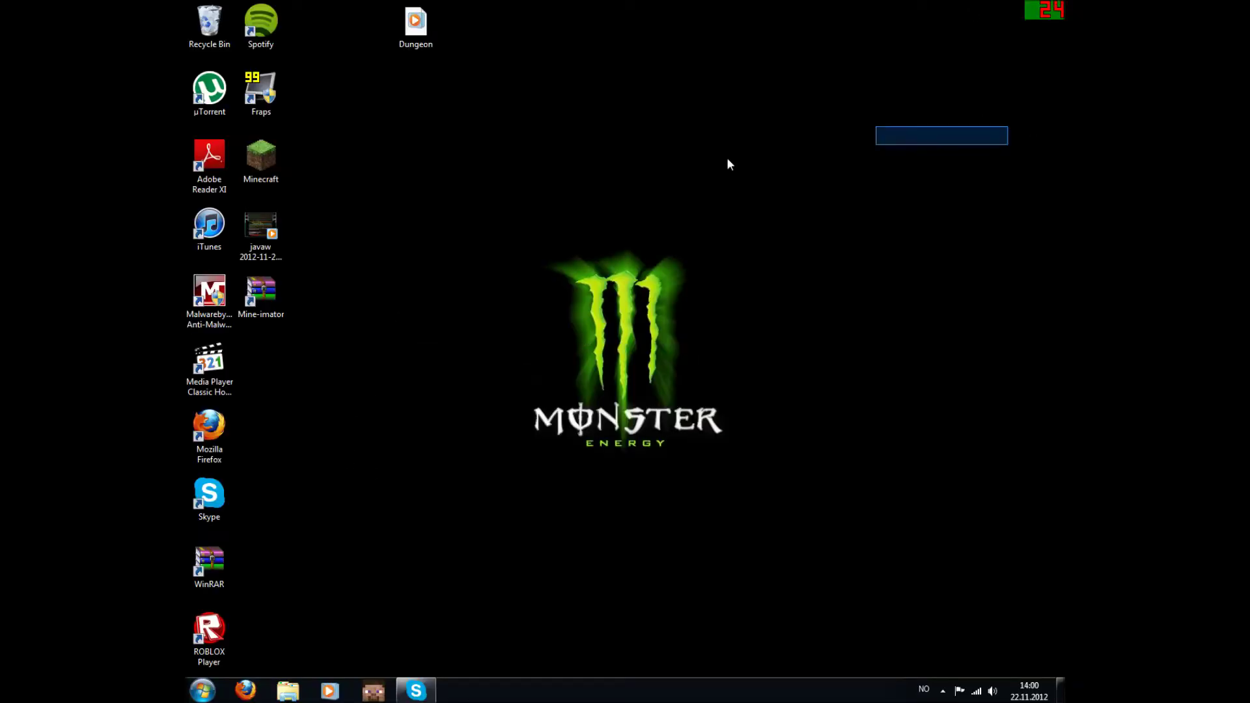
Search the Start menu for %appdata%, fixing a typo in the search term
{"action": "key", "text": "super"}
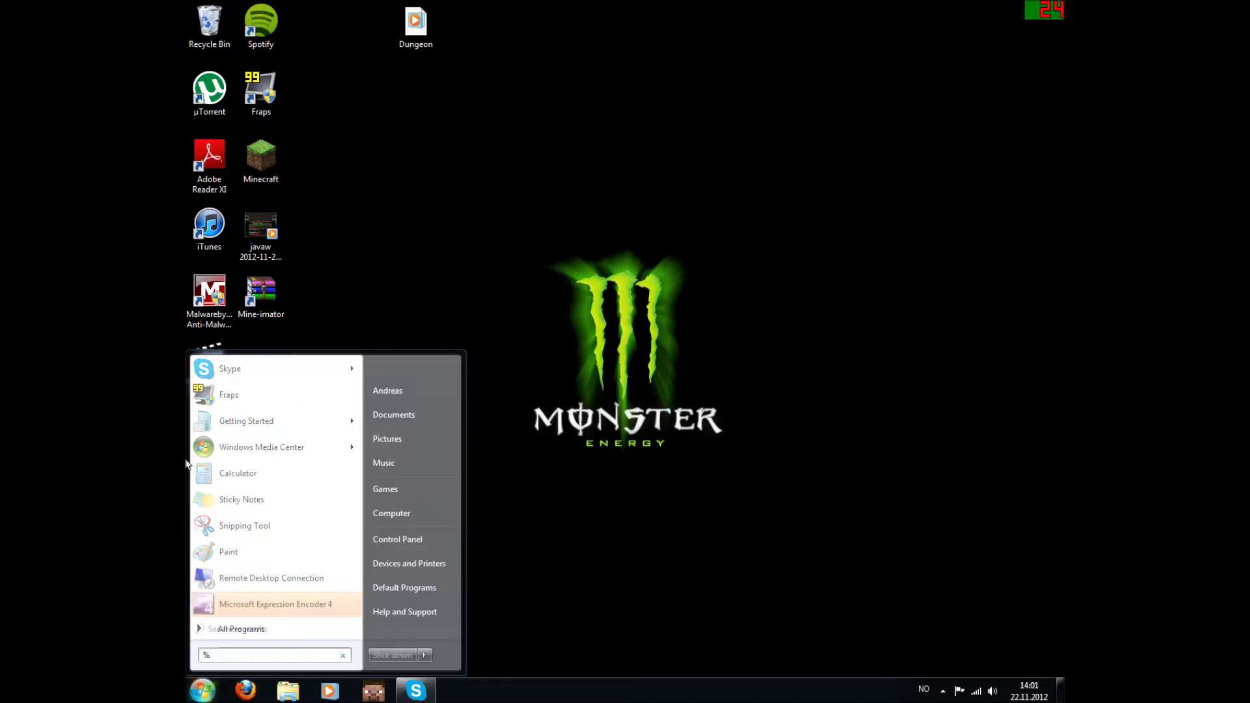
{"action": "type", "text": "%appdaty"}
{"action": "key", "text": "BackSpace"}
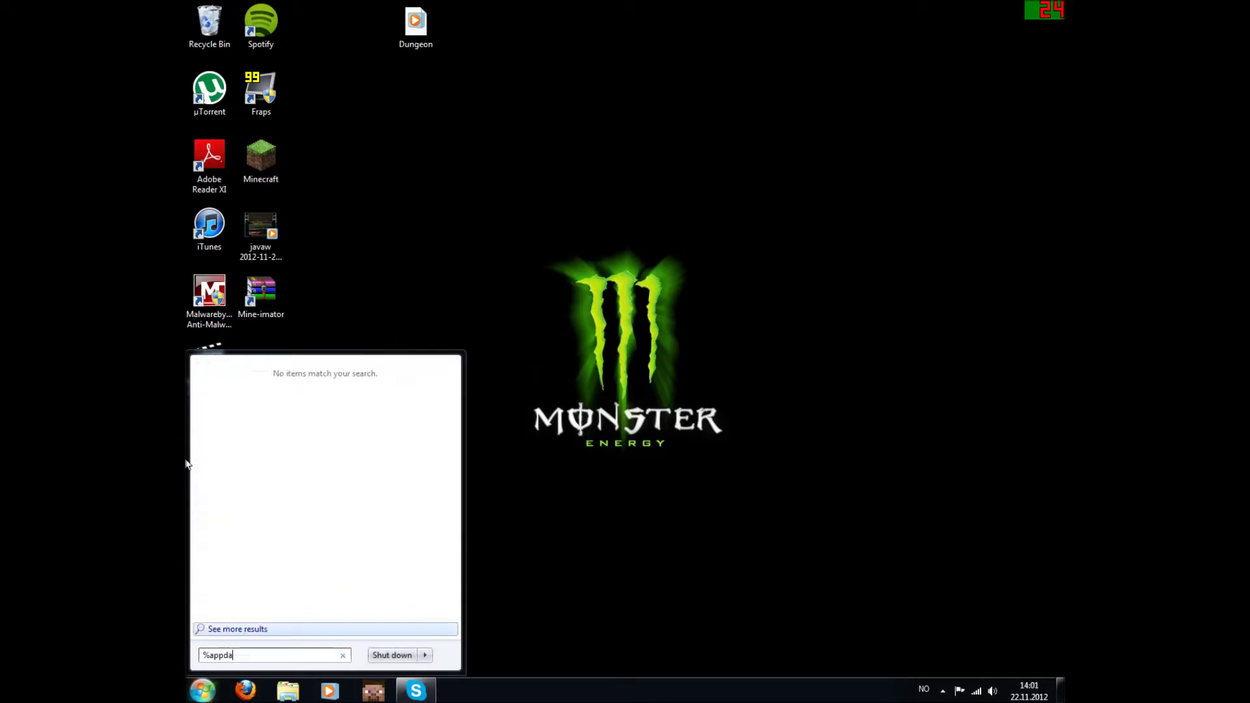
{"action": "type", "text": "a%"}
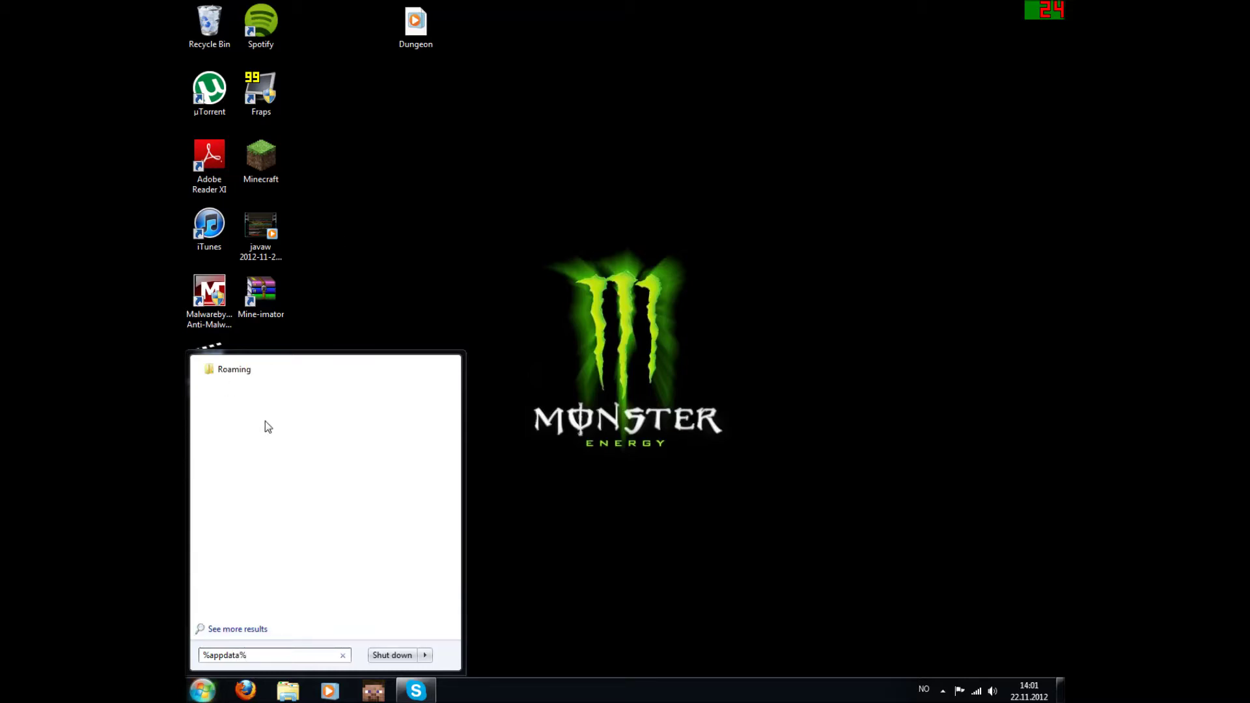
Open Roaming, then .minecraft\saves, and select the three existing world folders
{"action": "left_click", "coordinate": [233, 370]}
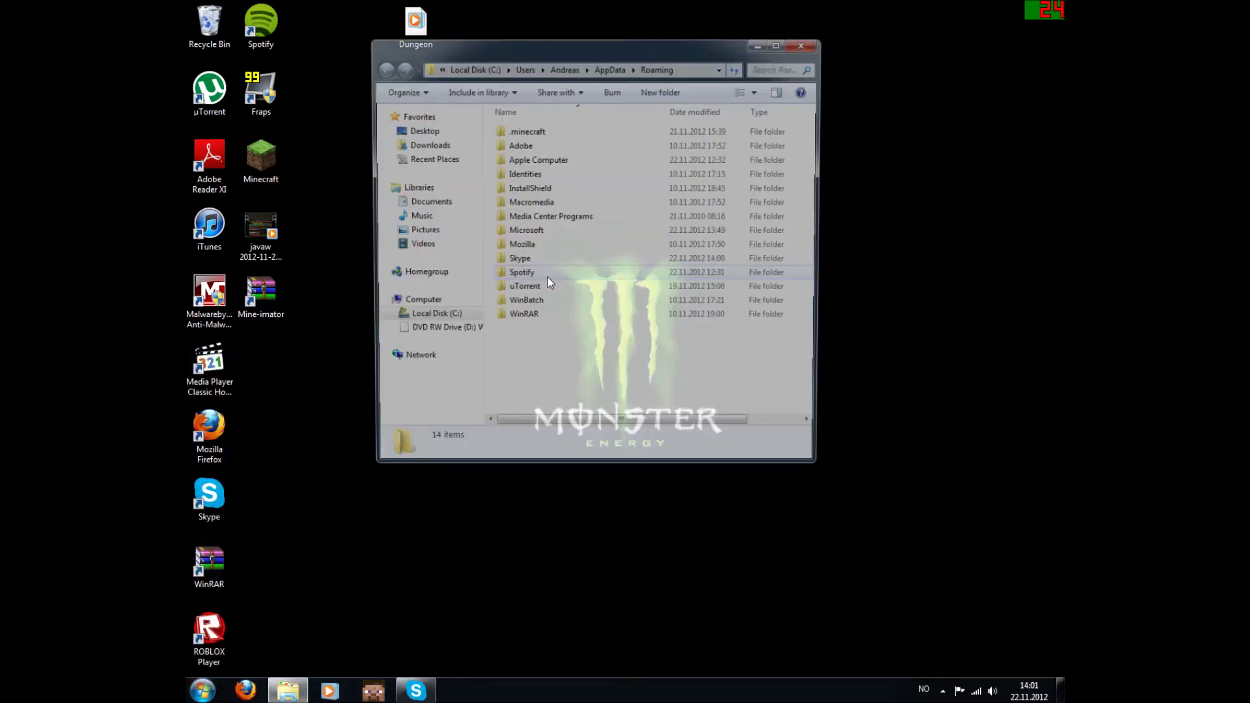
{"action": "double_click", "coordinate": [560, 139]}
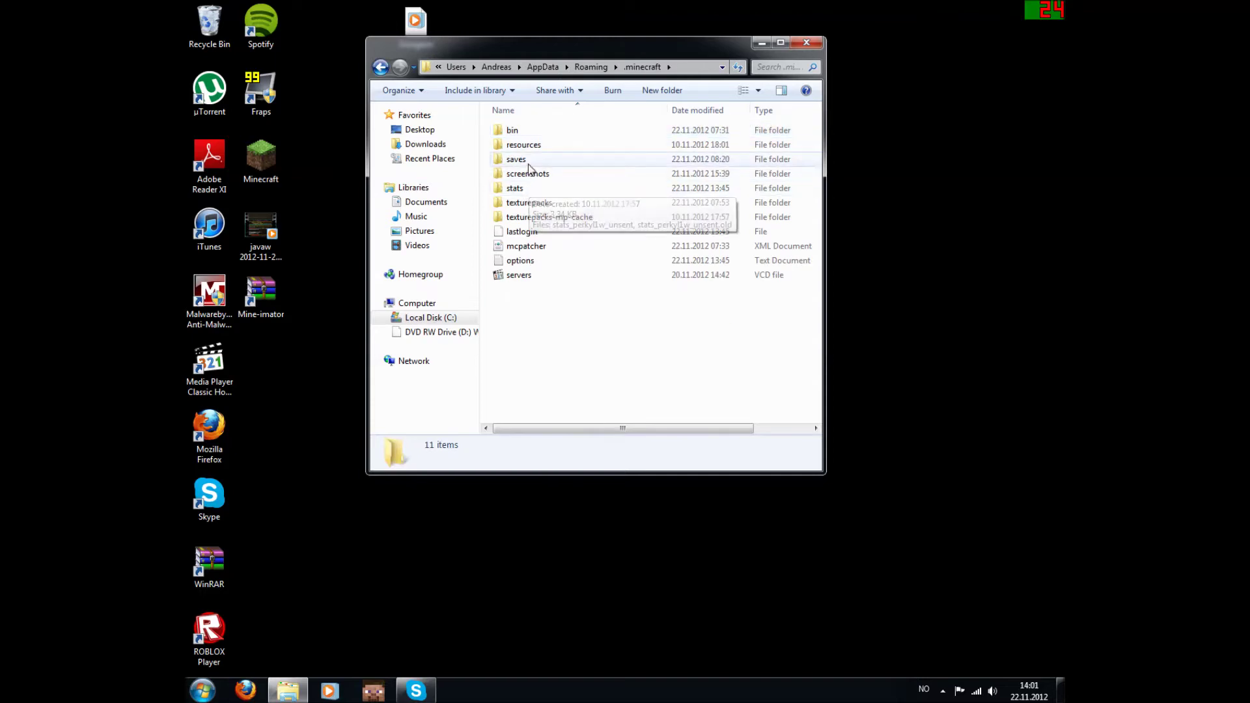
{"action": "double_click", "coordinate": [541, 162]}
{"action": "left_click_drag", "start_coordinate": [566, 335], "coordinate": [553, 133]}
Launch Firefox from the taskbar
{"action": "key", "text": "super"}
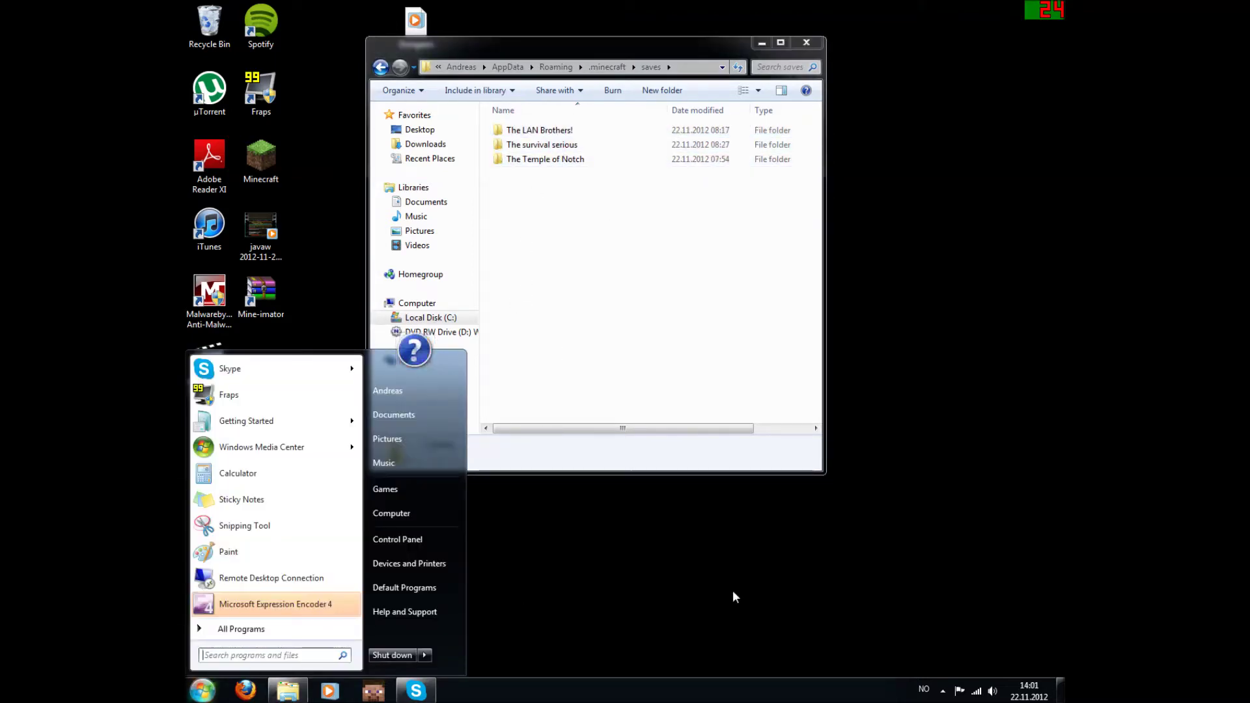
{"action": "key", "text": "Escape"}
{"action": "left_click", "coordinate": [244, 691]}
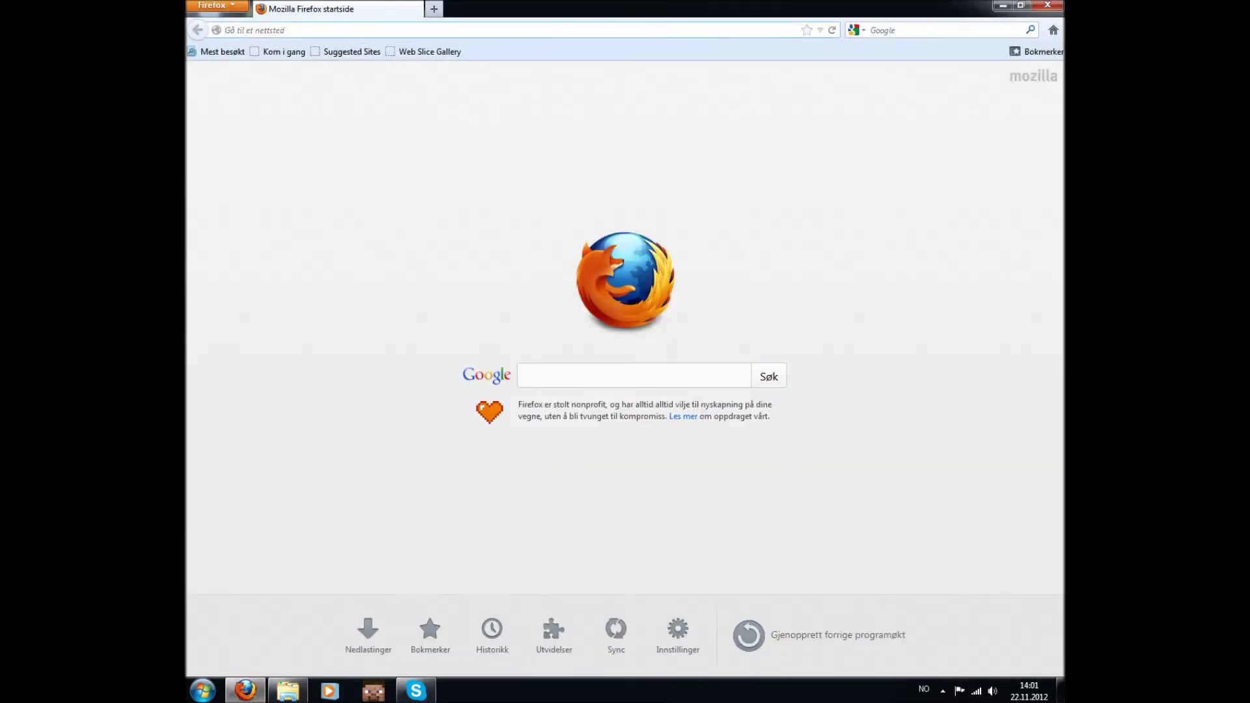
{"action": "type", "text": "minecraft"}
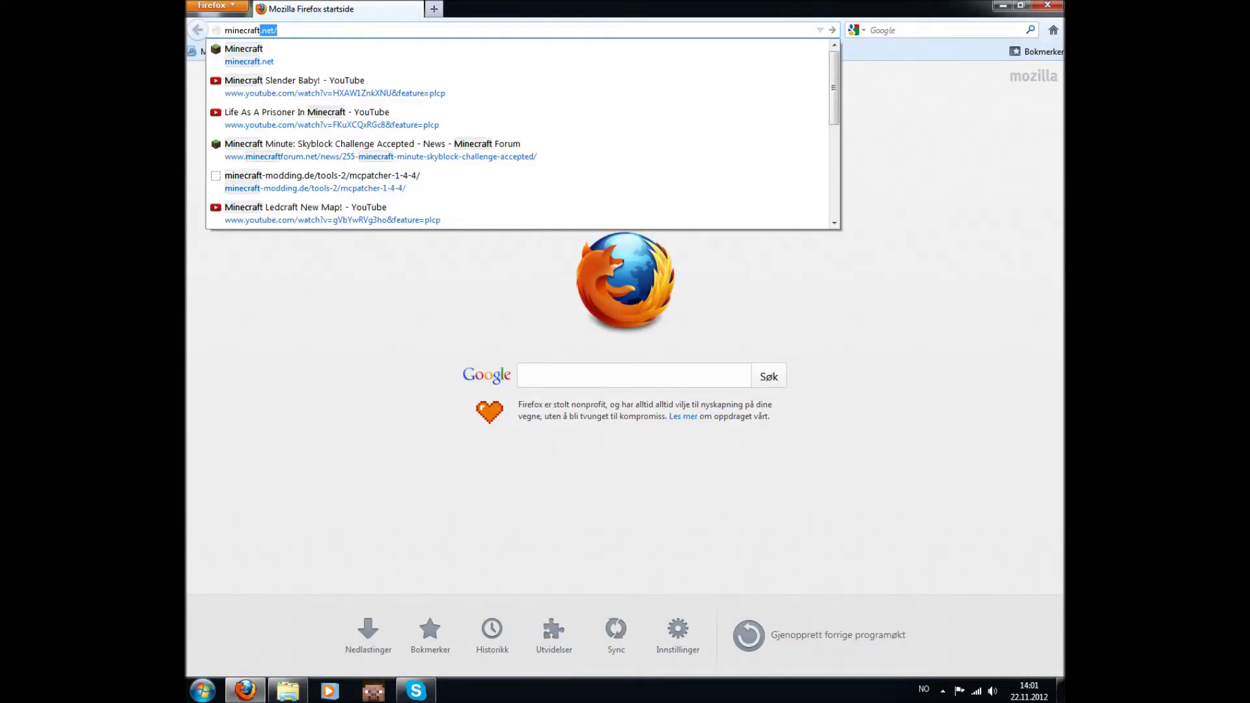
{"action": "type", "text": "forums"}
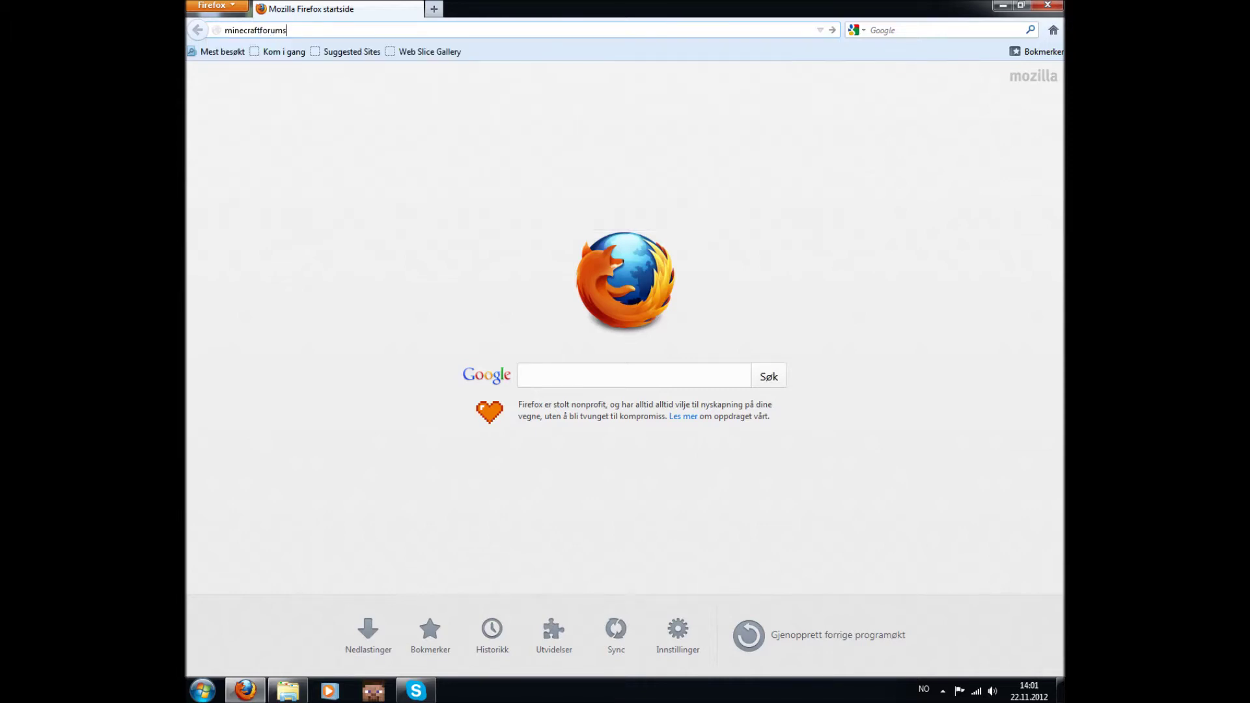
{"action": "key", "text": "BackSpace"}
{"action": "key", "text": "BackSpace"}
{"action": "key", "text": "BackSpace"}
{"action": "key", "text": "BackSpace"}
{"action": "key", "text": "BackSpace"}
{"action": "key", "text": "BackSpace"}
{"action": "left_click", "coordinate": [390, 199]}
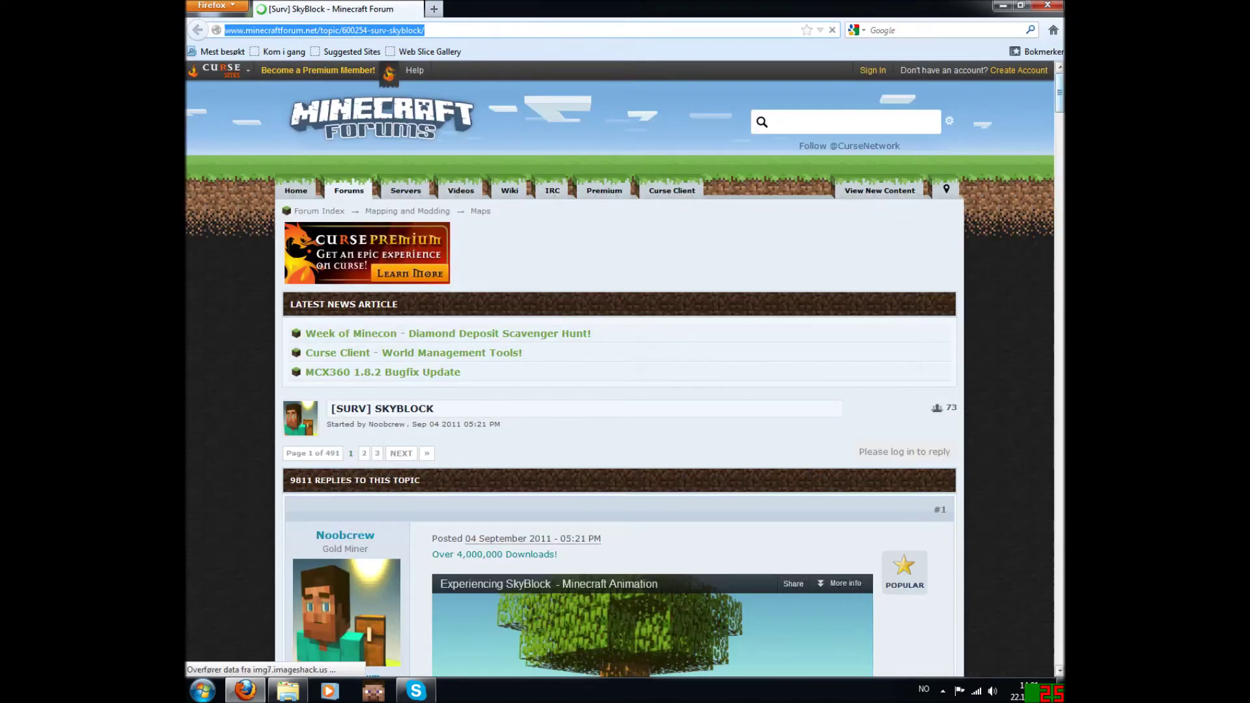
{"action": "mouse_move", "coordinate": [1060, 84]}
{"action": "left_mouse_down"}
{"action": "mouse_move", "coordinate": [1059, 152]}
{"action": "mouse_move", "coordinate": [1059, 69]}
{"action": "left_mouse_up"}
{"action": "scroll", "coordinate": [726, 550], "scroll_direction": "down", "scroll_amount": 4}
{"action": "scroll", "coordinate": [727, 550], "scroll_direction": "up", "scroll_amount": 2}
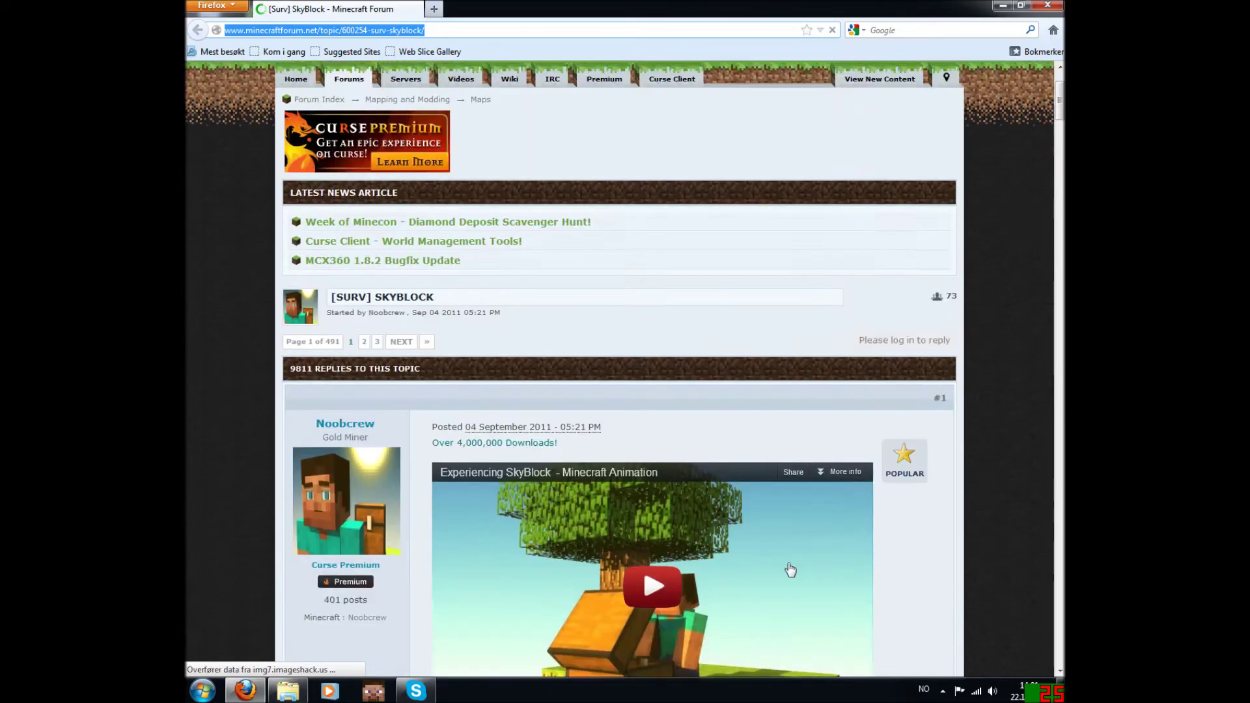
{"action": "scroll", "coordinate": [658, 357], "scroll_direction": "up", "scroll_amount": 2}
{"action": "scroll", "coordinate": [543, 454], "scroll_direction": "down", "scroll_amount": 3}
{"action": "scroll", "coordinate": [542, 454], "scroll_direction": "down", "scroll_amount": 3}
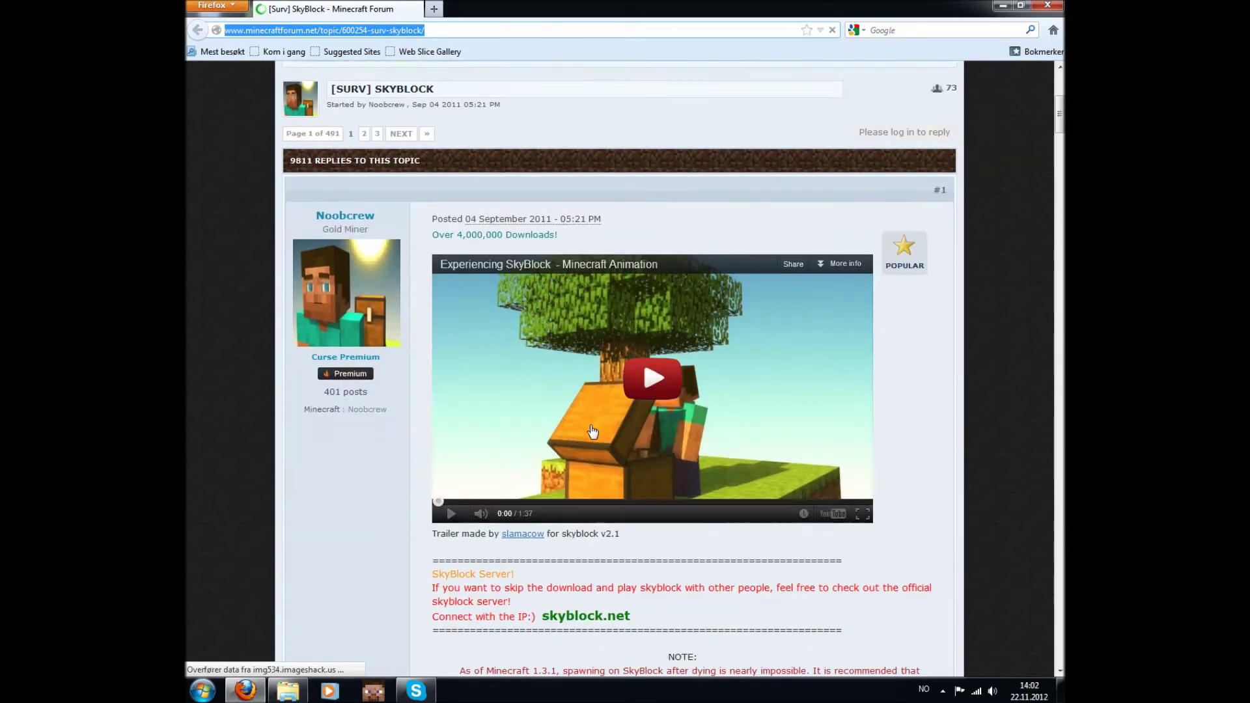
{"action": "scroll", "coordinate": [542, 455], "scroll_direction": "down", "scroll_amount": 8}
{"action": "scroll", "coordinate": [598, 435], "scroll_direction": "down", "scroll_amount": 3}
{"action": "scroll", "coordinate": [598, 435], "scroll_direction": "down", "scroll_amount": 3}
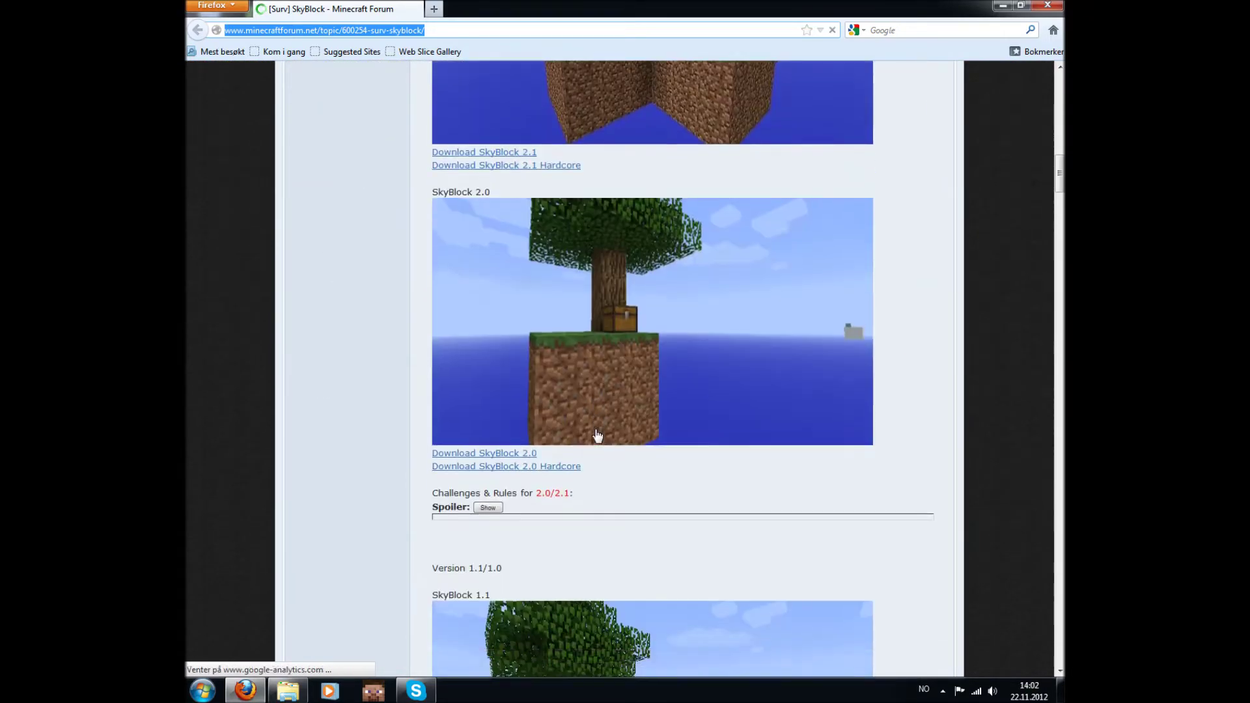
{"action": "scroll", "coordinate": [599, 435], "scroll_direction": "down", "scroll_amount": 3}
{"action": "scroll", "coordinate": [598, 435], "scroll_direction": "down", "scroll_amount": 3}
{"action": "scroll", "coordinate": [598, 435], "scroll_direction": "down", "scroll_amount": 2}
{"action": "scroll", "coordinate": [598, 435], "scroll_direction": "down", "scroll_amount": 2}
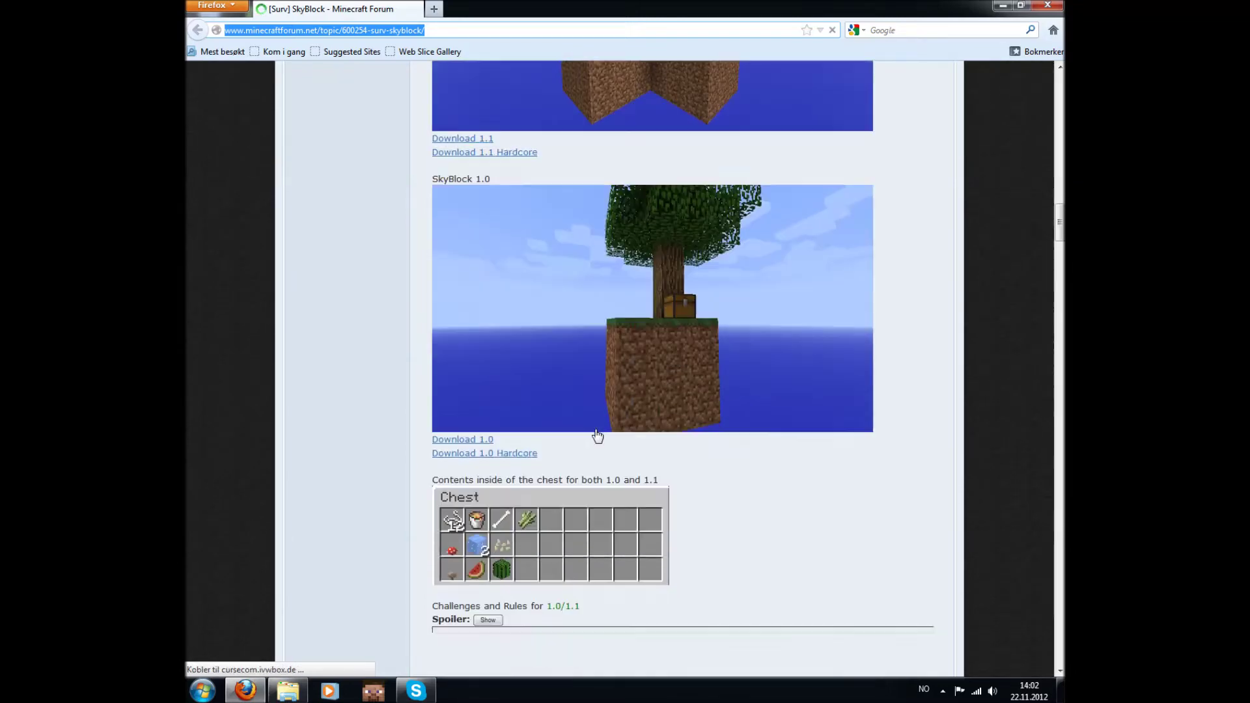
{"action": "scroll", "coordinate": [620, 480], "scroll_direction": "down", "scroll_amount": 3}
{"action": "scroll", "coordinate": [620, 485], "scroll_direction": "down", "scroll_amount": 5}
{"action": "scroll", "coordinate": [620, 486], "scroll_direction": "up", "scroll_amount": 7}
{"action": "scroll", "coordinate": [620, 486], "scroll_direction": "up", "scroll_amount": 9}
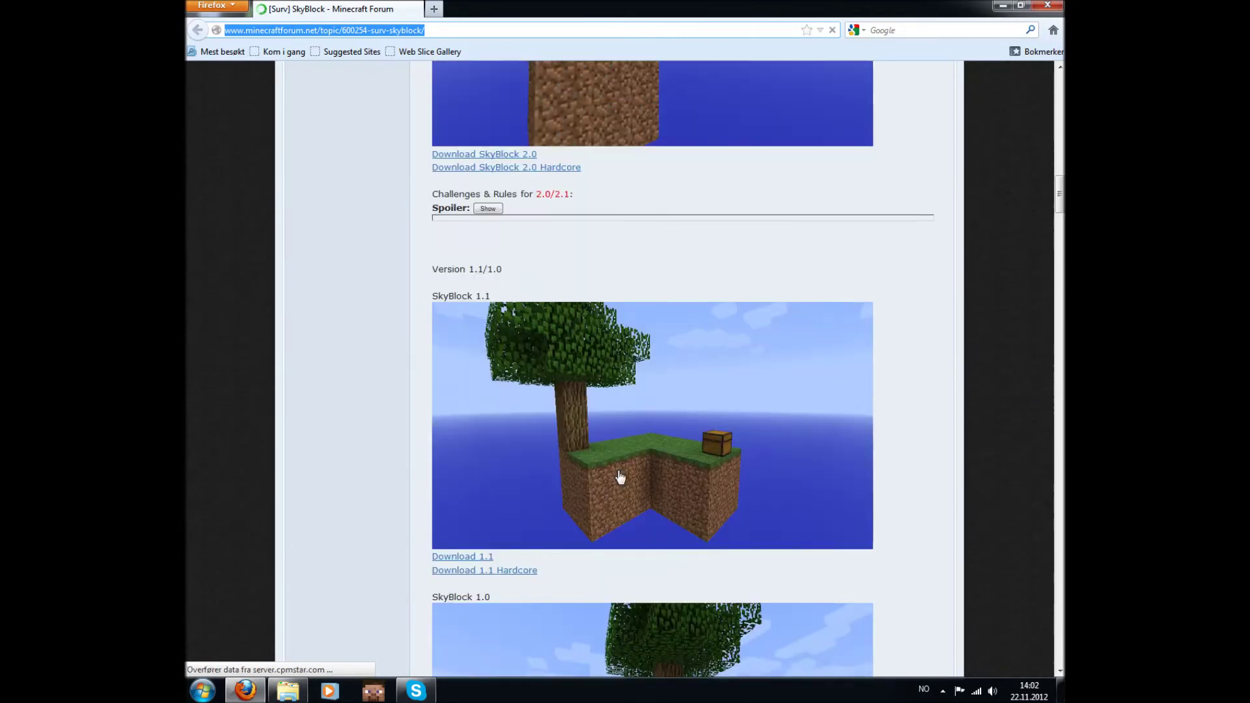
{"action": "scroll", "coordinate": [600, 410], "scroll_direction": "up", "scroll_amount": 6}
{"action": "scroll", "coordinate": [605, 410], "scroll_direction": "up", "scroll_amount": 3}
Follow the 'Download SkyBlock 2.1' link, retrying with 'Prøv igjen' after the page error
{"action": "left_click", "coordinate": [497, 324]}
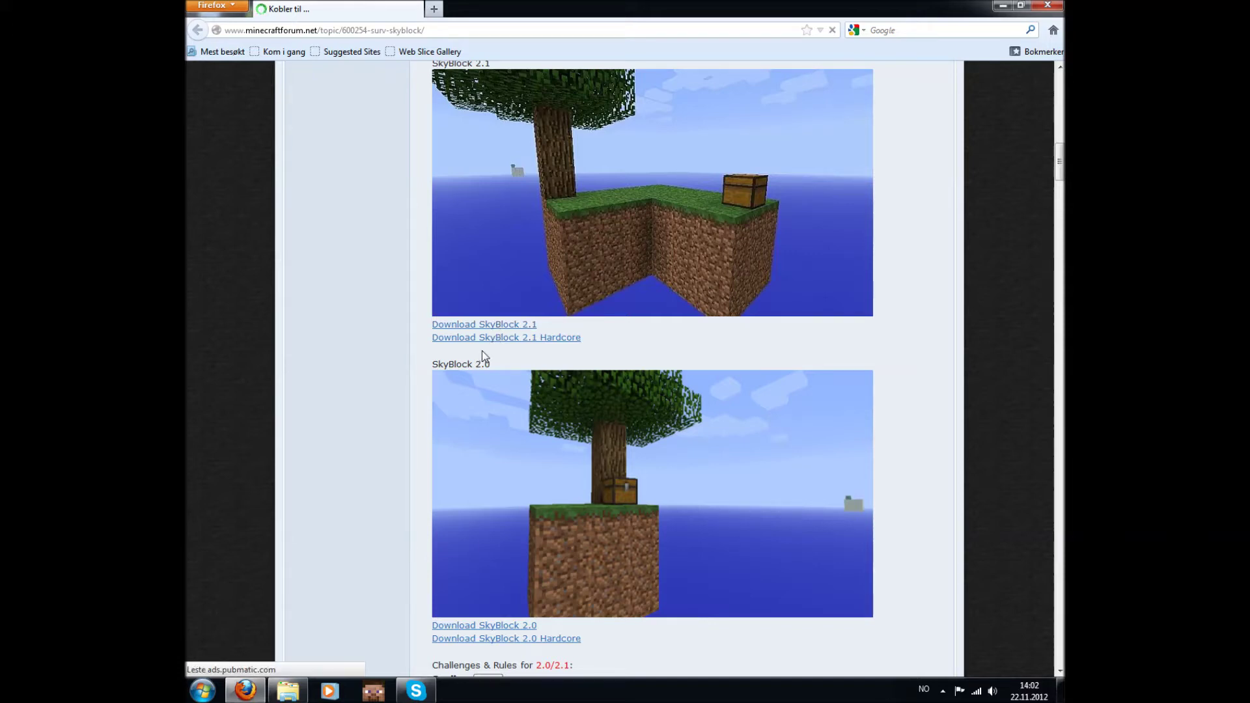
{"action": "scroll", "coordinate": [481, 357], "scroll_direction": "up", "scroll_amount": 5}
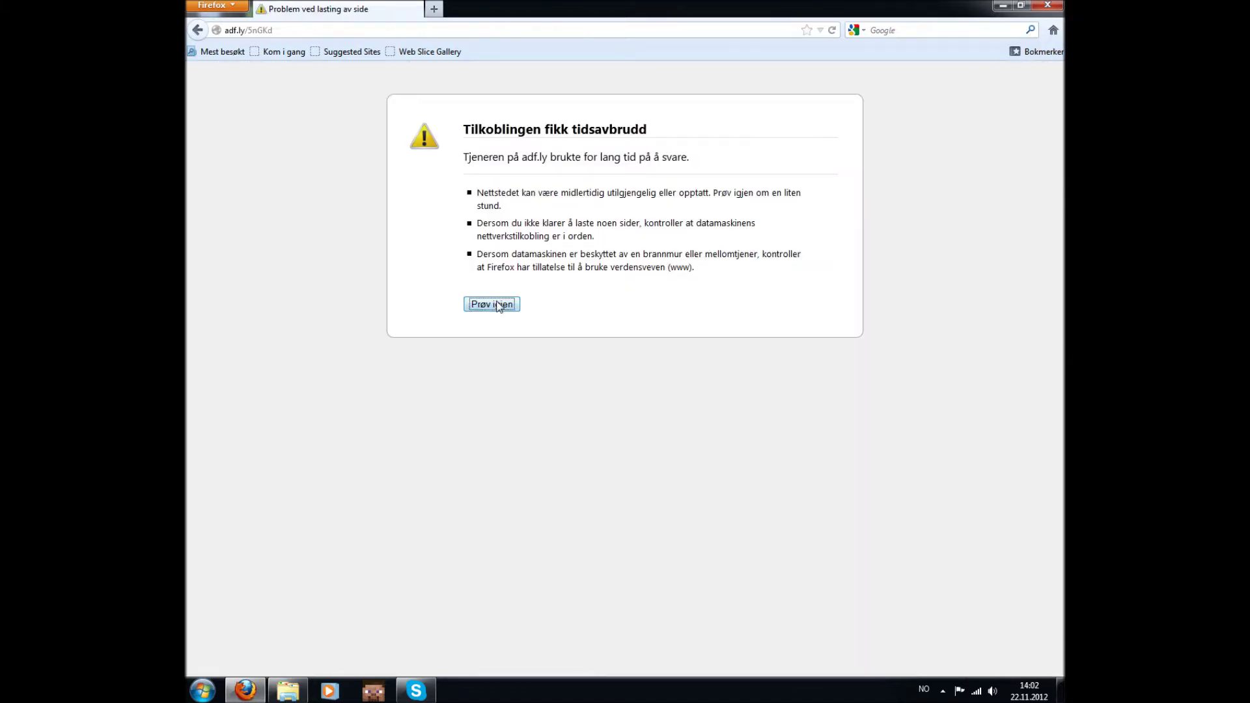
{"action": "left_click", "coordinate": [492, 304]}
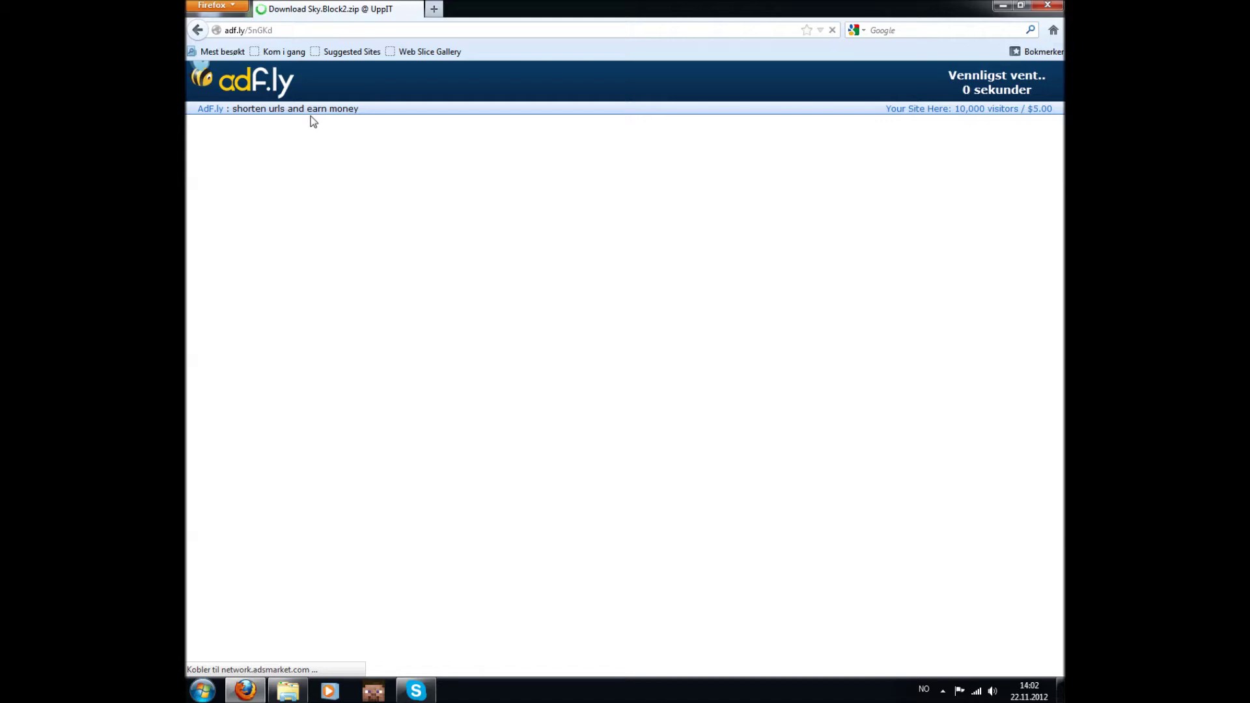
Skip the adf.ly ad with 'Hopp over annonsen' and bring up the saves folder window
{"action": "left_click", "coordinate": [1049, 79]}
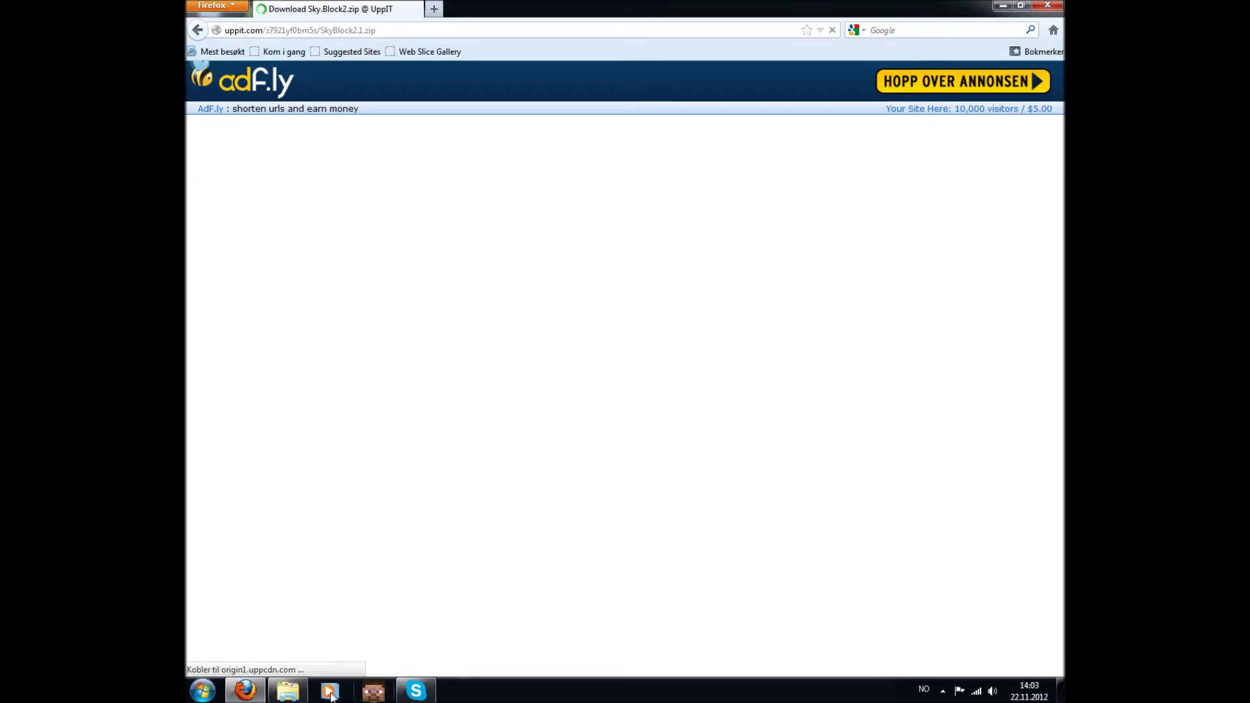
{"action": "left_click", "coordinate": [285, 693]}
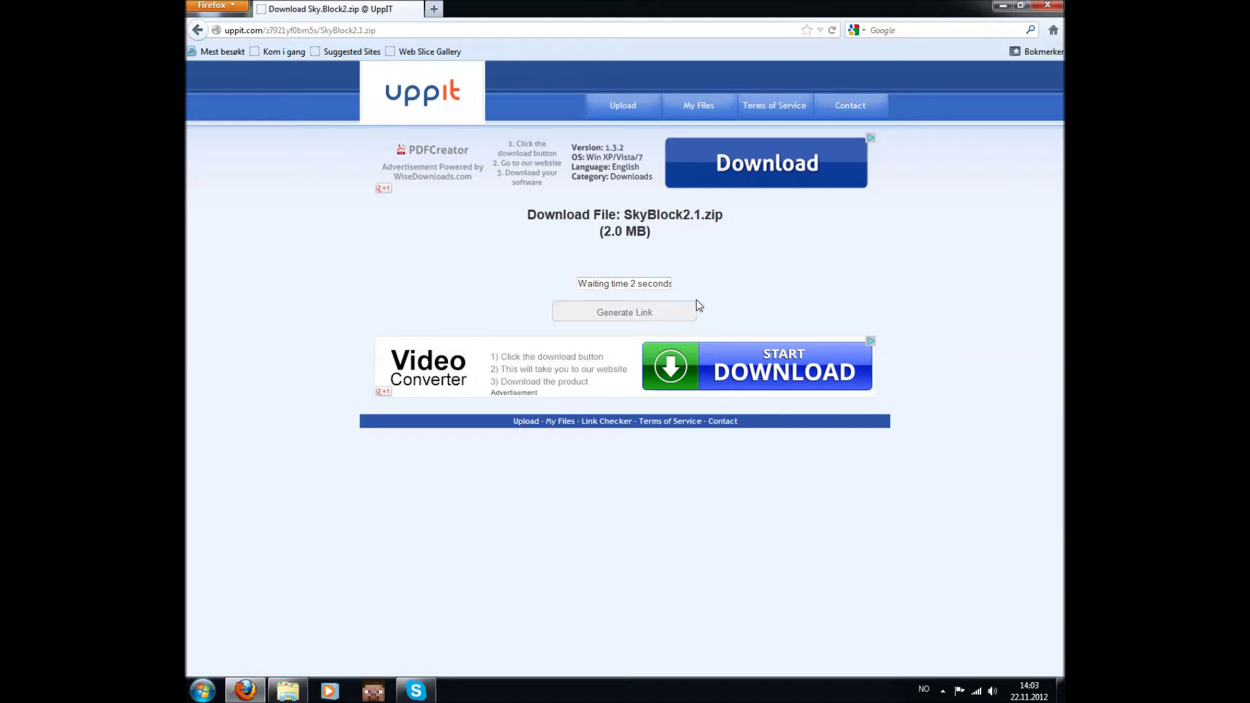
Generate the UppIT link, save SkyBlock2.1.zip (2.0 MB), and open it in WinRAR
{"action": "left_click", "coordinate": [636, 300]}
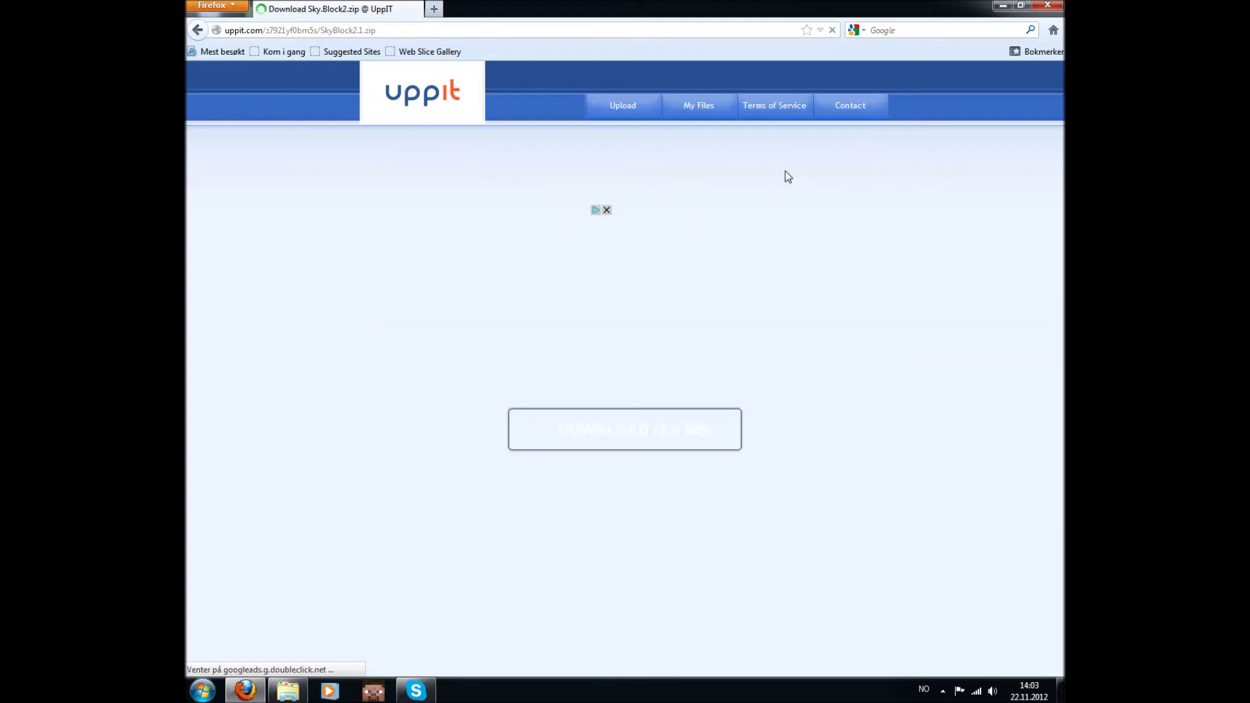
{"action": "left_click", "coordinate": [627, 438]}
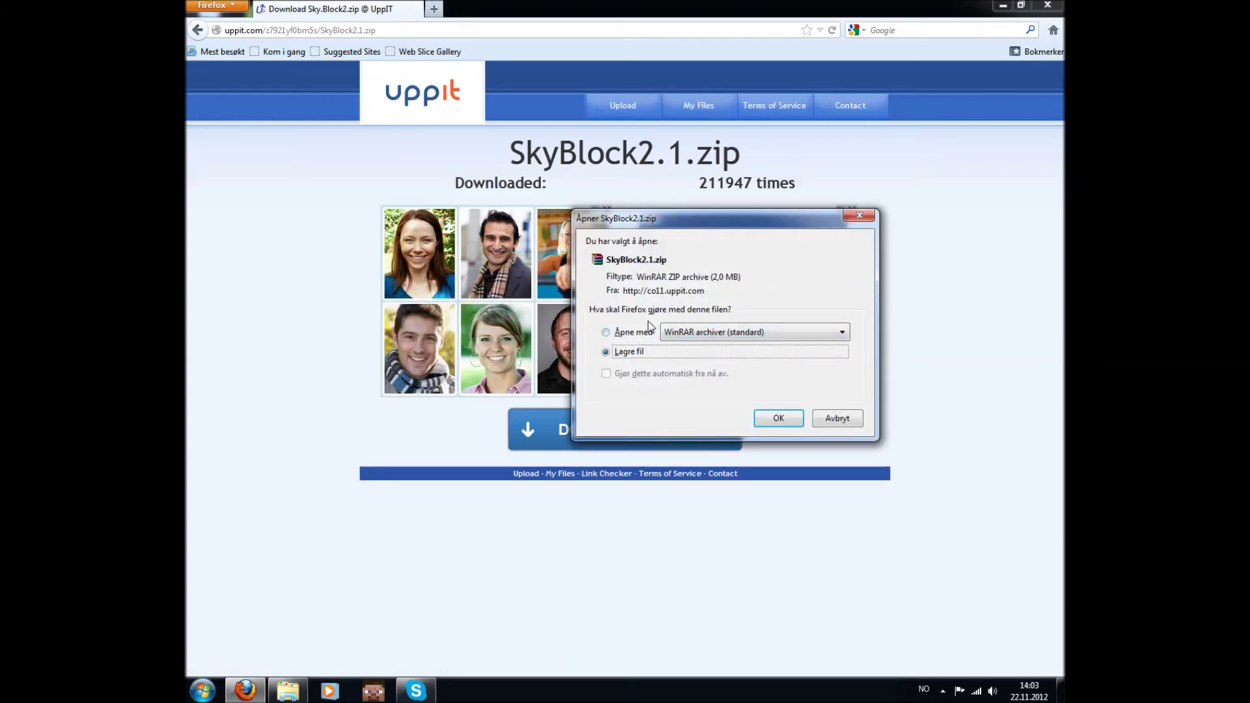
{"action": "left_click", "coordinate": [778, 418]}
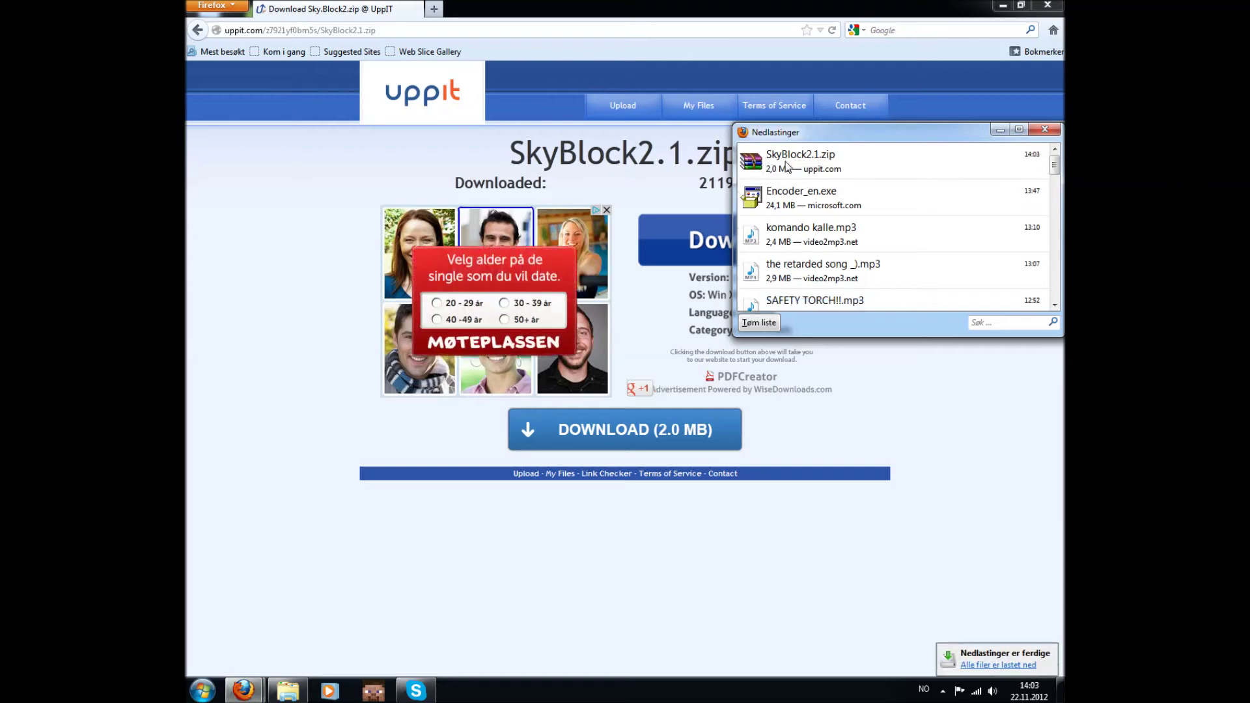
{"action": "double_click", "coordinate": [786, 168]}
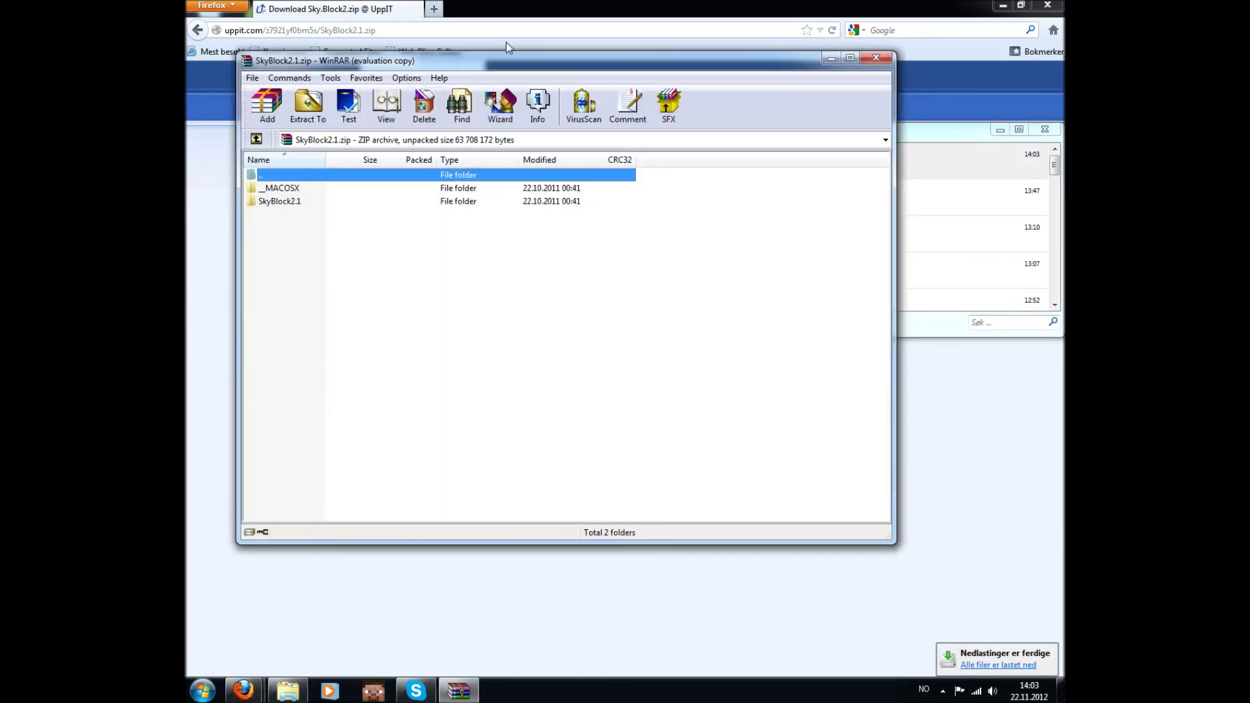
Place WinRAR beside the saves folder and drag SkyBlock2.1 into saves
{"action": "left_click_drag", "start_coordinate": [536, 62], "coordinate": [743, 56]}
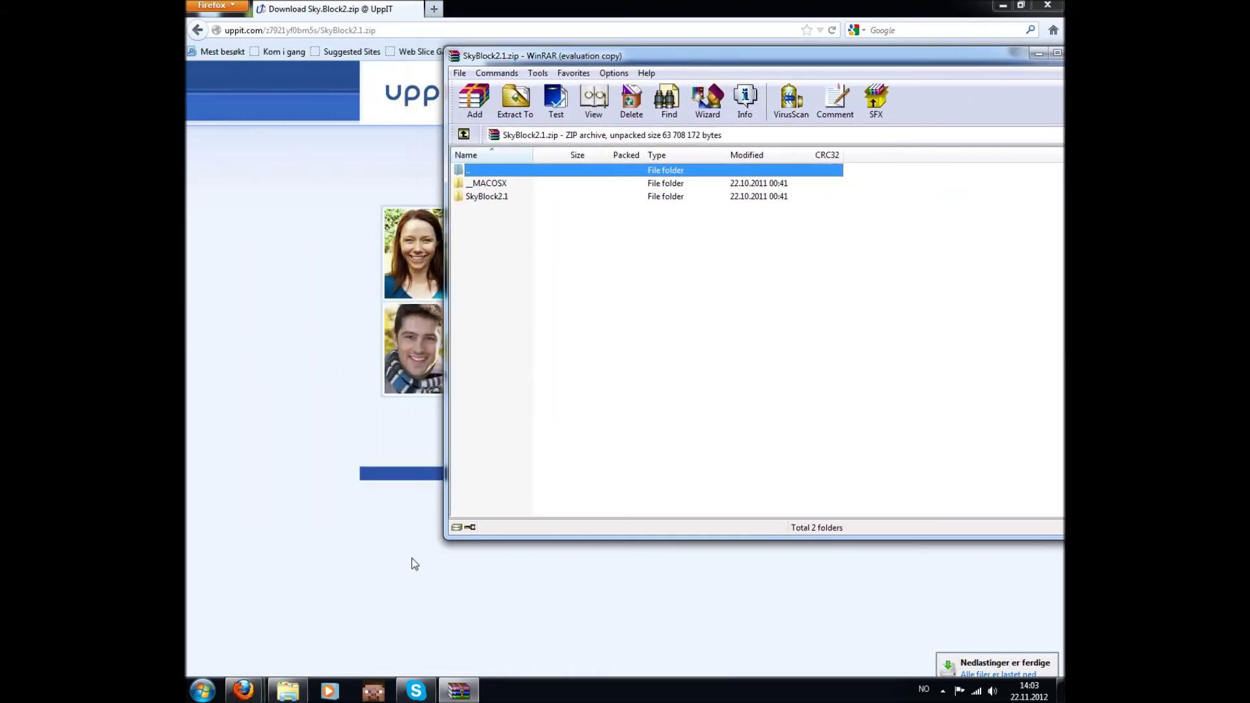
{"action": "left_click", "coordinate": [289, 691]}
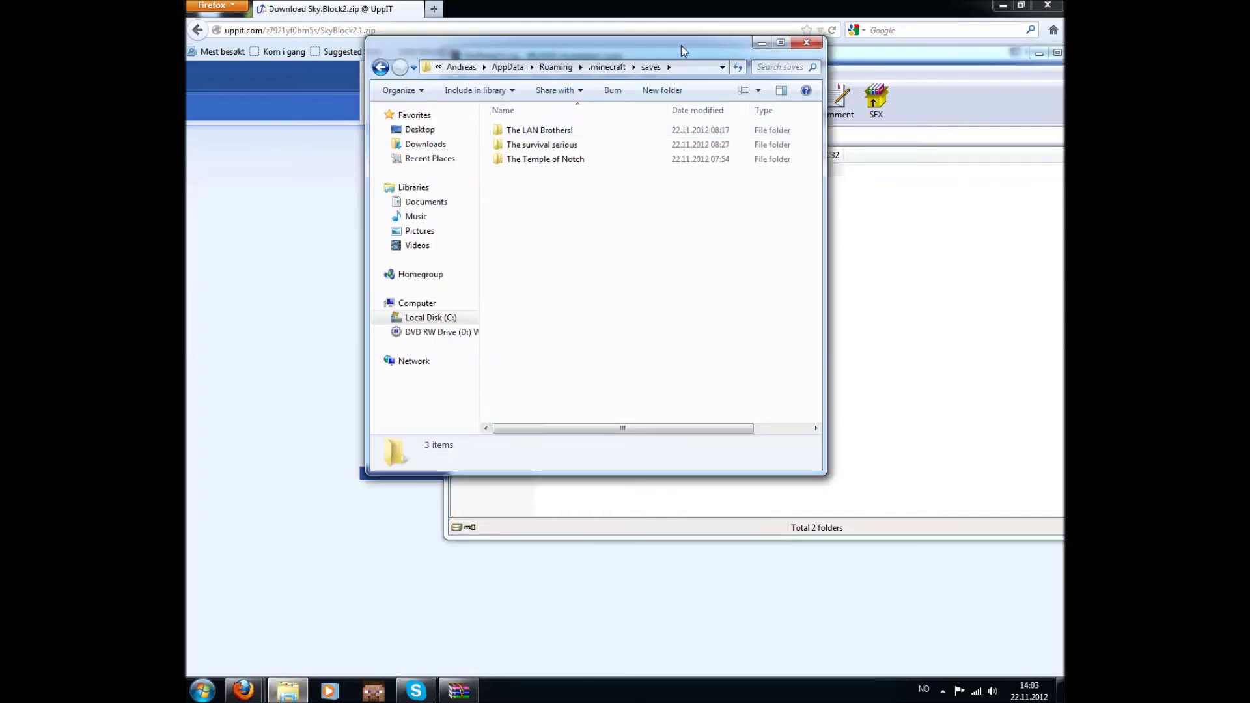
{"action": "mouse_move", "coordinate": [681, 47]}
{"action": "left_mouse_down"}
{"action": "mouse_move", "coordinate": [435, 53]}
{"action": "mouse_move", "coordinate": [445, 44]}
{"action": "left_mouse_up"}
{"action": "left_click_drag", "start_coordinate": [731, 65], "coordinate": [894, 52]}
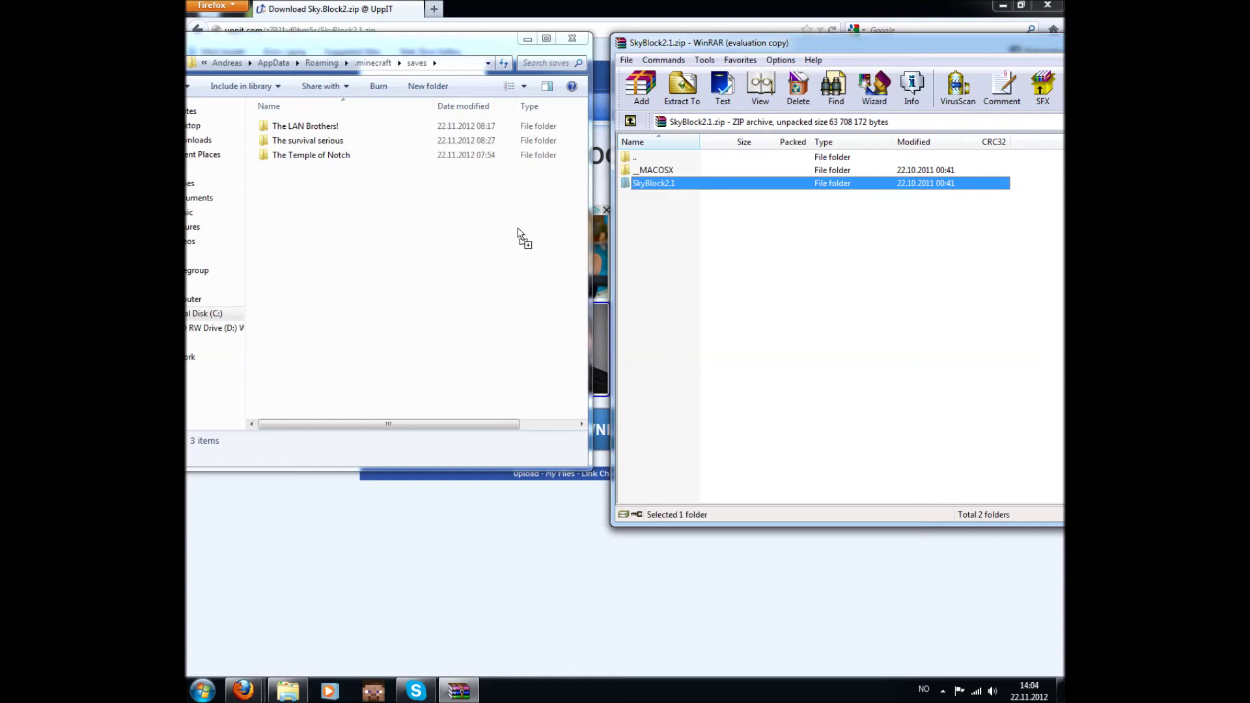
{"action": "left_click_drag", "start_coordinate": [659, 185], "coordinate": [271, 232]}
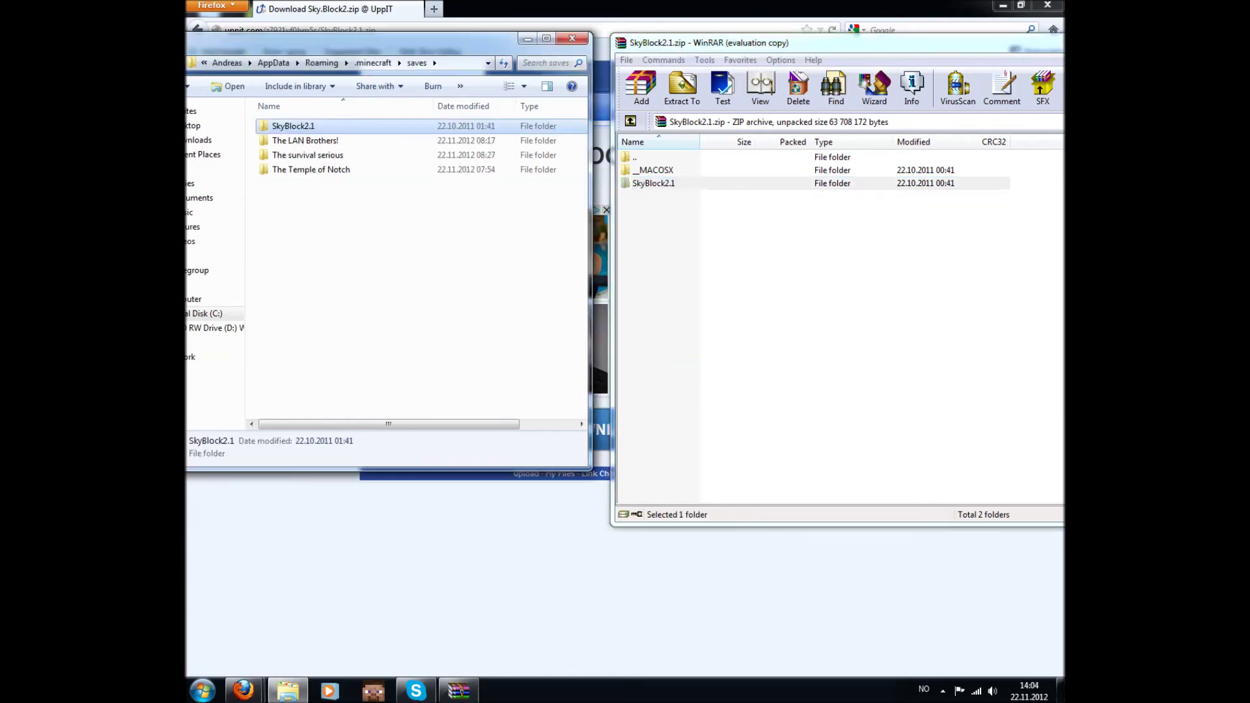
Search the Start menu for 'minecraft', fix a typo, and launch the Minecraft result
{"action": "left_click", "coordinate": [210, 690]}
{"action": "type", "text": "m"}
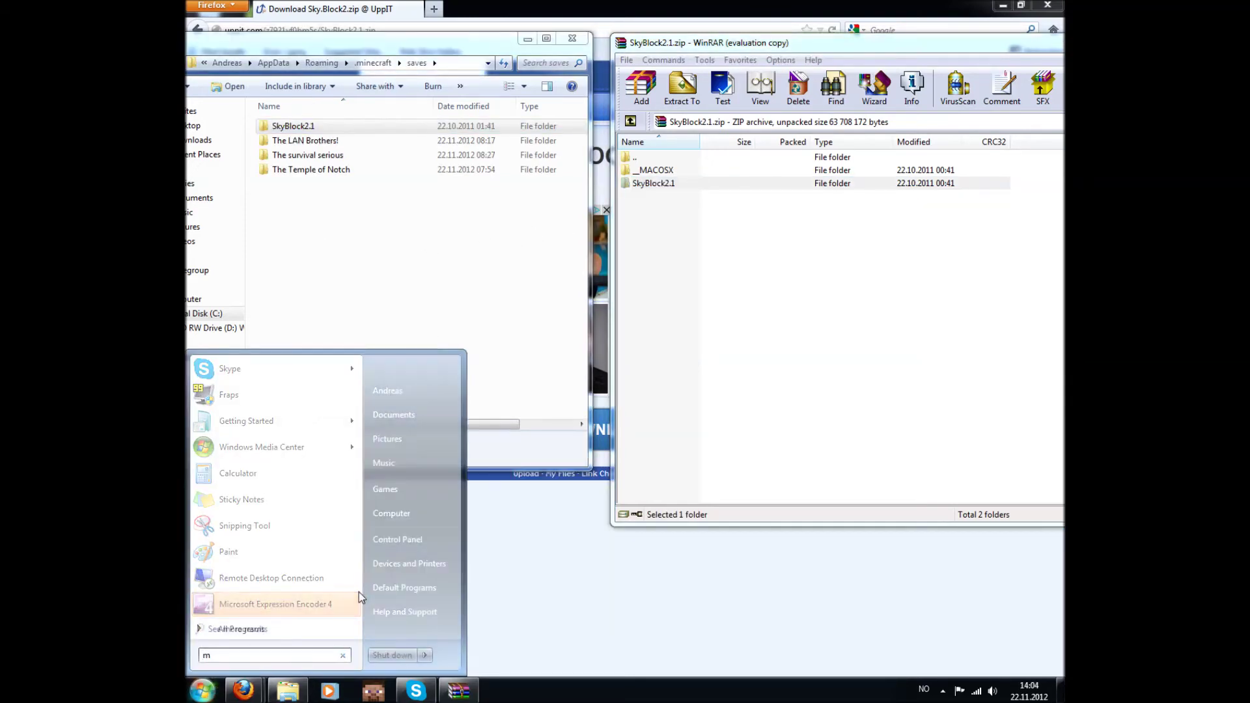
{"action": "type", "text": "inefaft"}
{"action": "key", "text": "BackSpace"}
{"action": "key", "text": "BackSpace"}
{"action": "key", "text": "BackSpace"}
{"action": "key", "text": "BackSpace"}
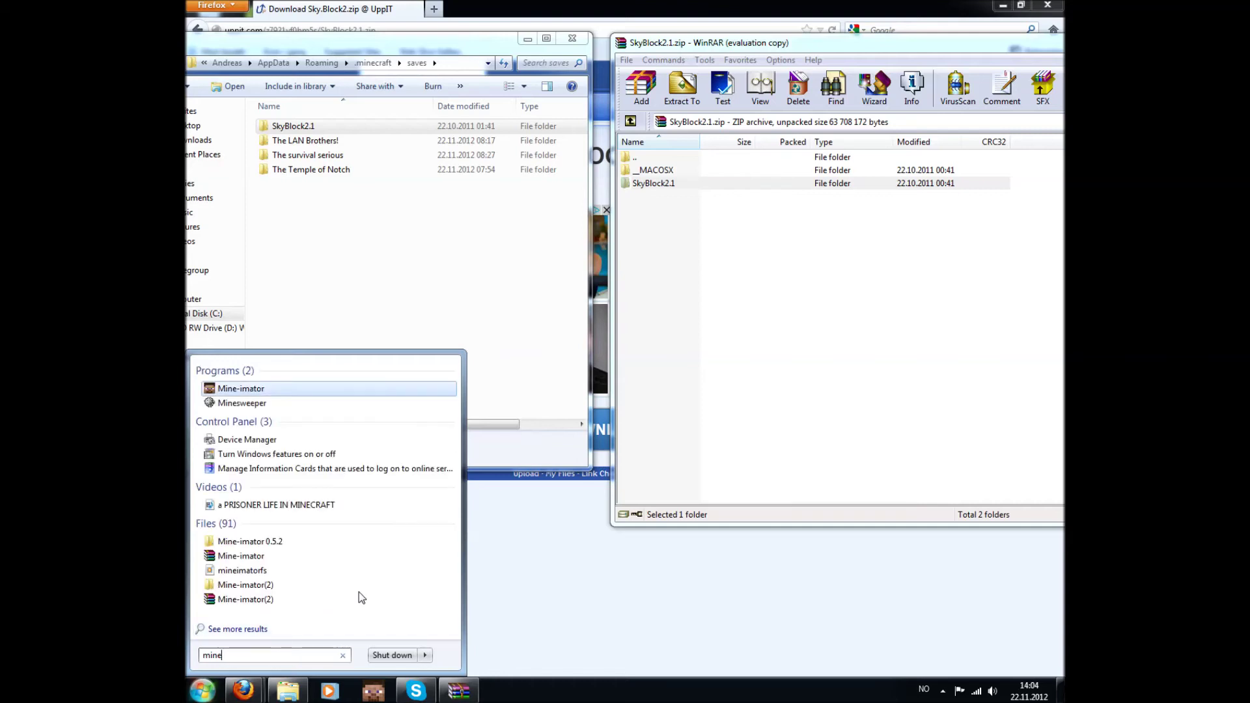
{"action": "type", "text": "c"}
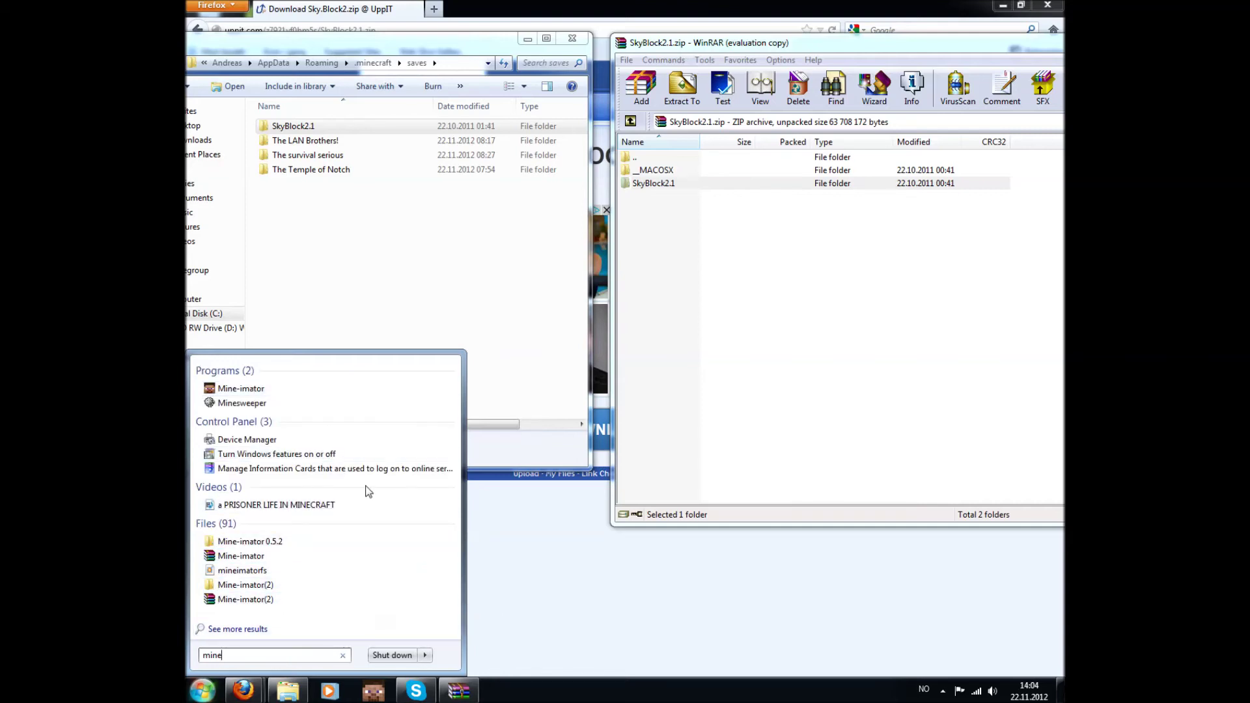
{"action": "type", "text": "raft"}
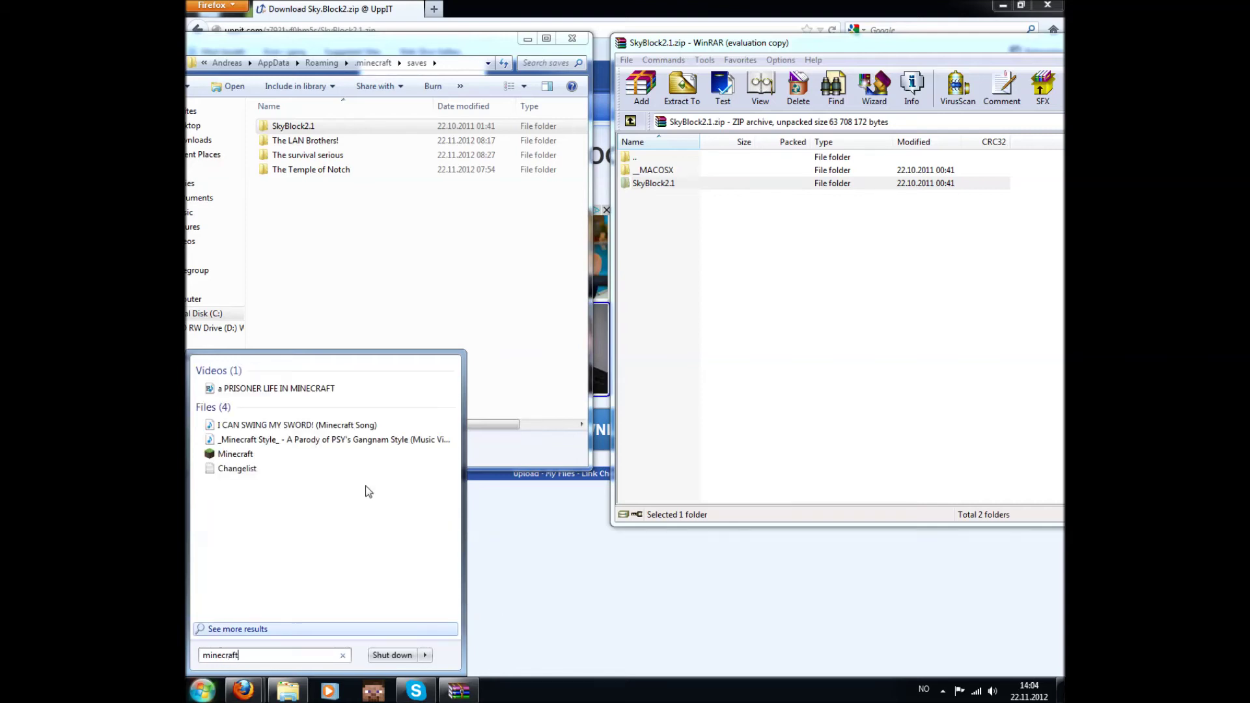
{"action": "left_click", "coordinate": [244, 456]}
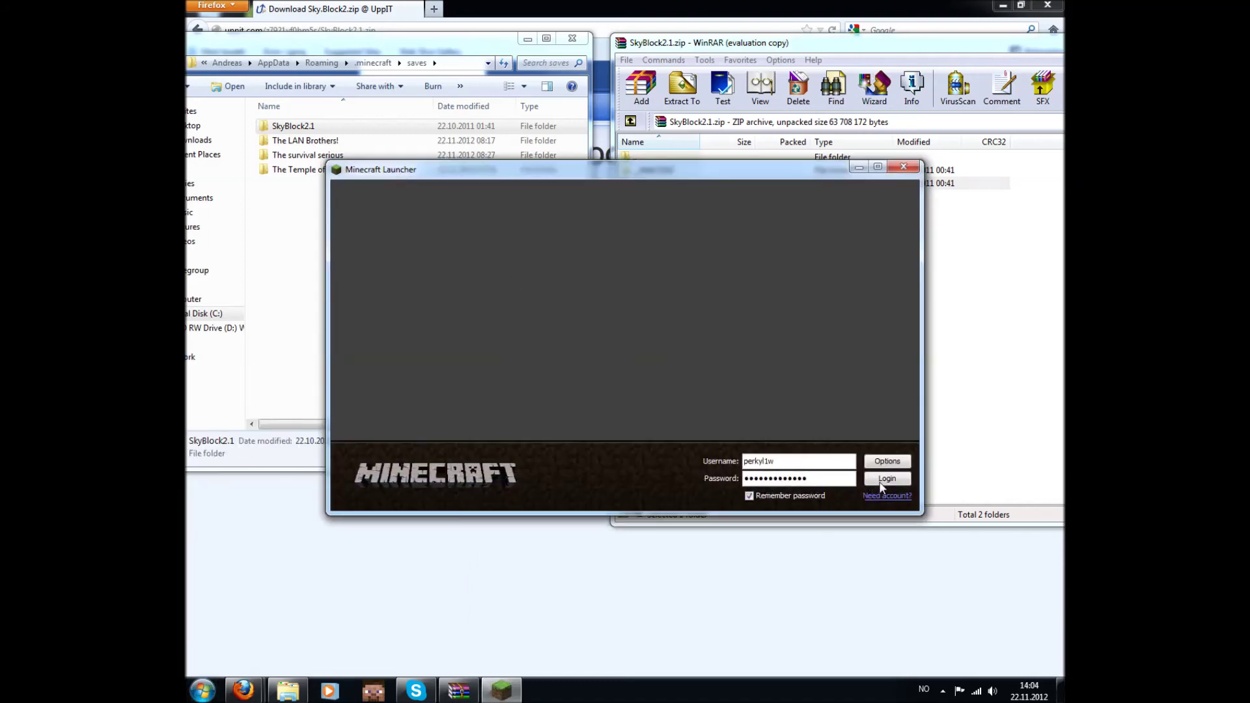
Log in, choose Singleplayer, select SkyBlock2.1 and click Play Selected World
{"action": "left_click", "coordinate": [884, 479]}
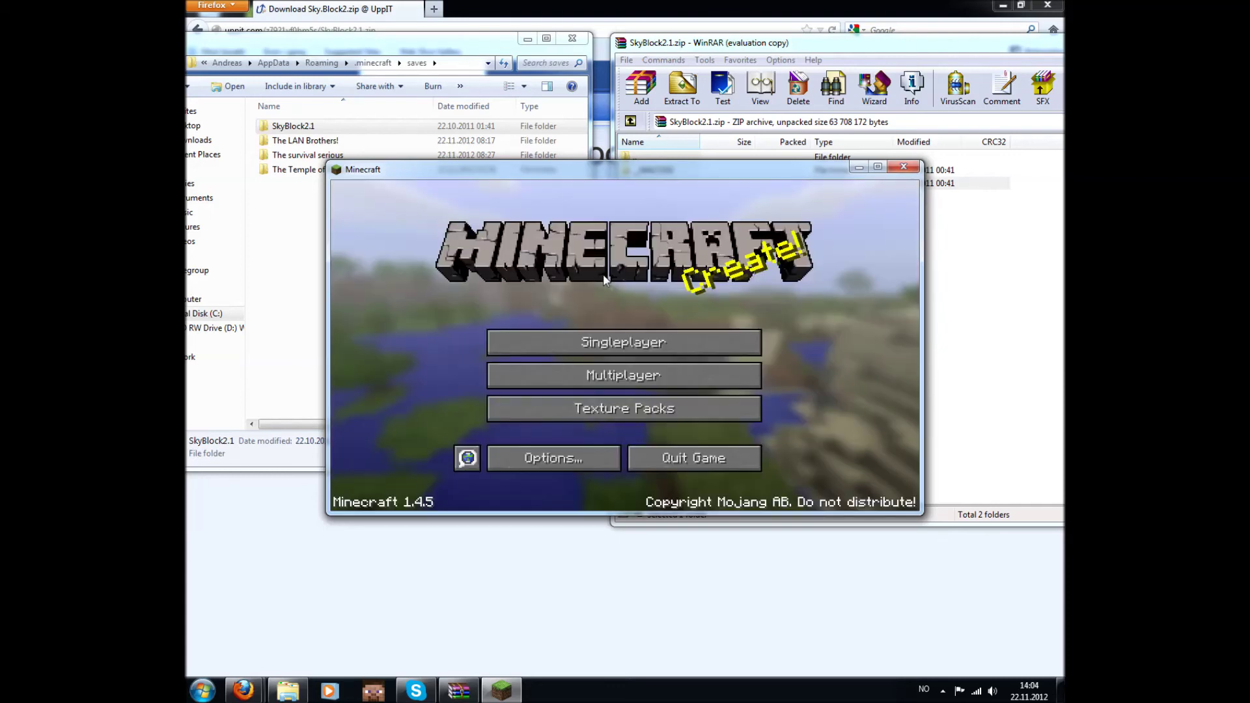
{"action": "left_click", "coordinate": [612, 338]}
{"action": "scroll", "coordinate": [562, 386], "scroll_direction": "down", "scroll_amount": 1}
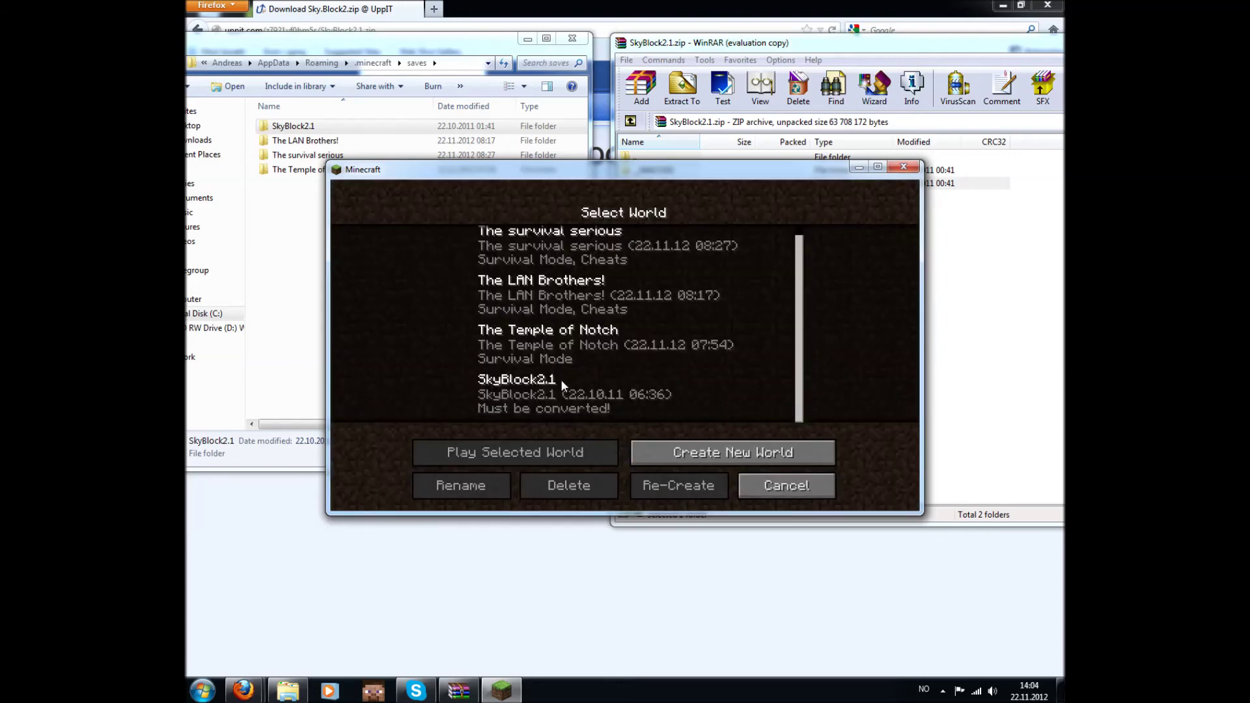
{"action": "left_click", "coordinate": [544, 398]}
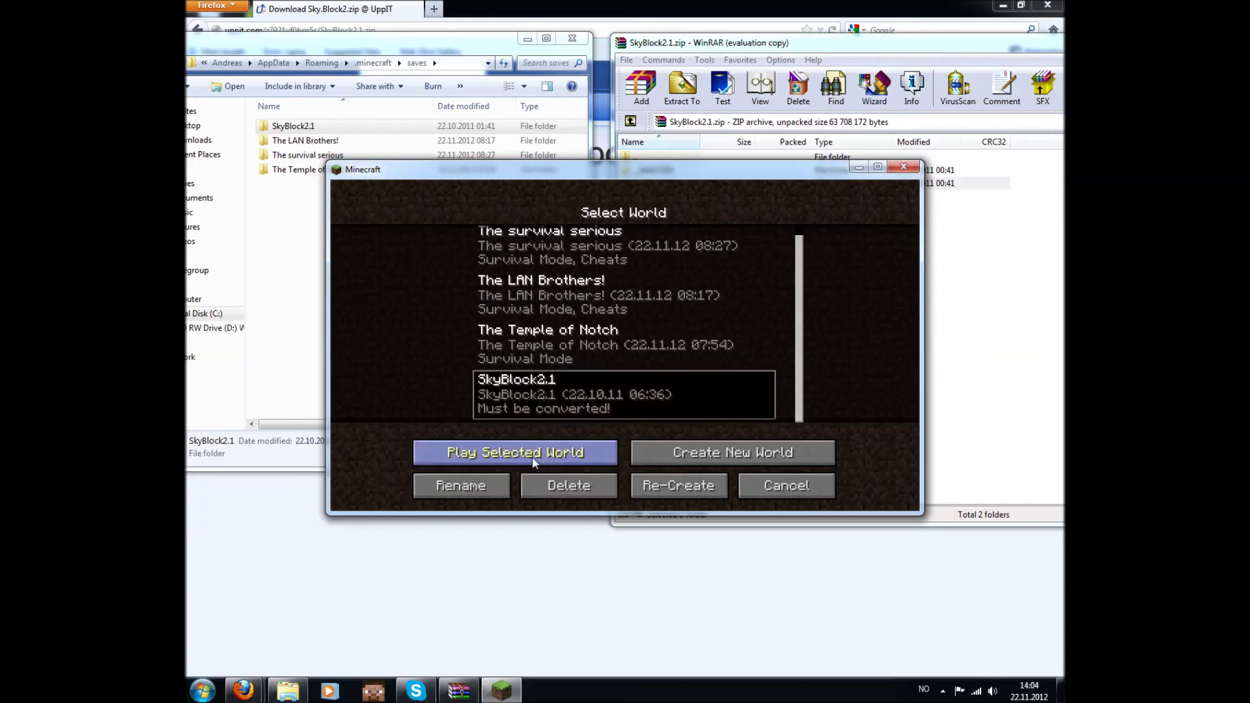
{"action": "left_click", "coordinate": [533, 456]}
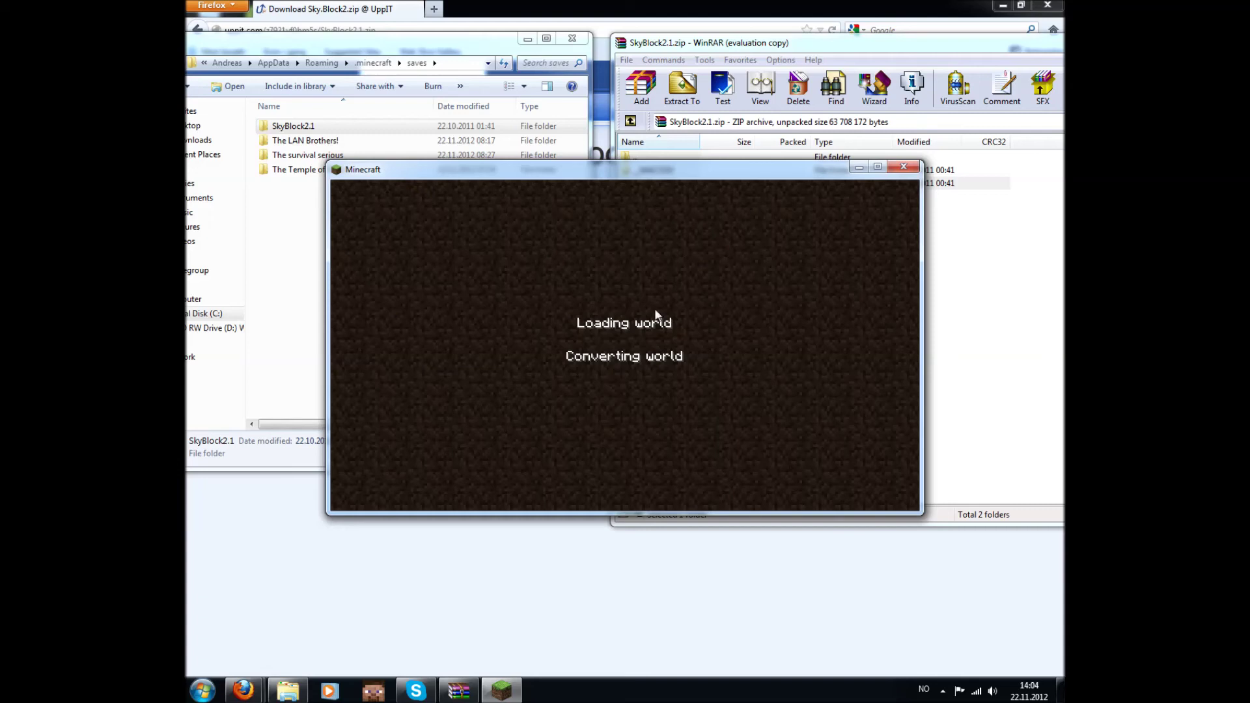
Resume the game and take the Ice and Lava Bucket from the island's chest
{"action": "left_click", "coordinate": [669, 45]}
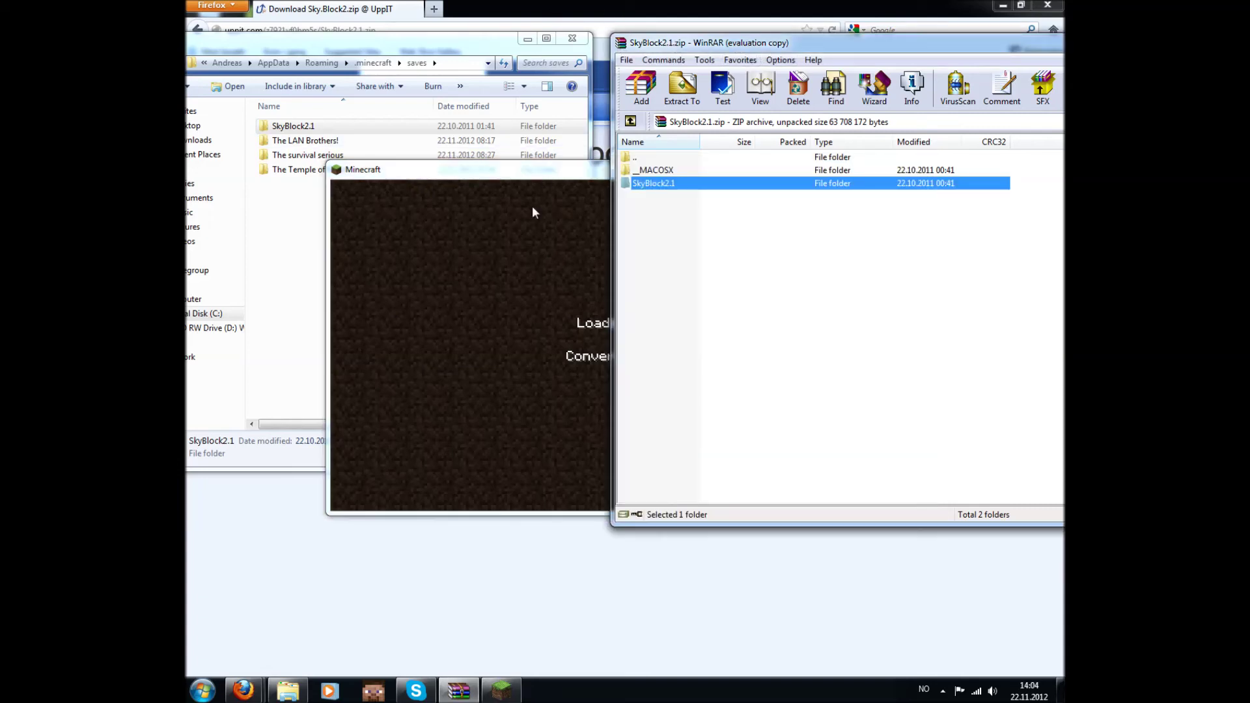
{"action": "left_click", "coordinate": [529, 173]}
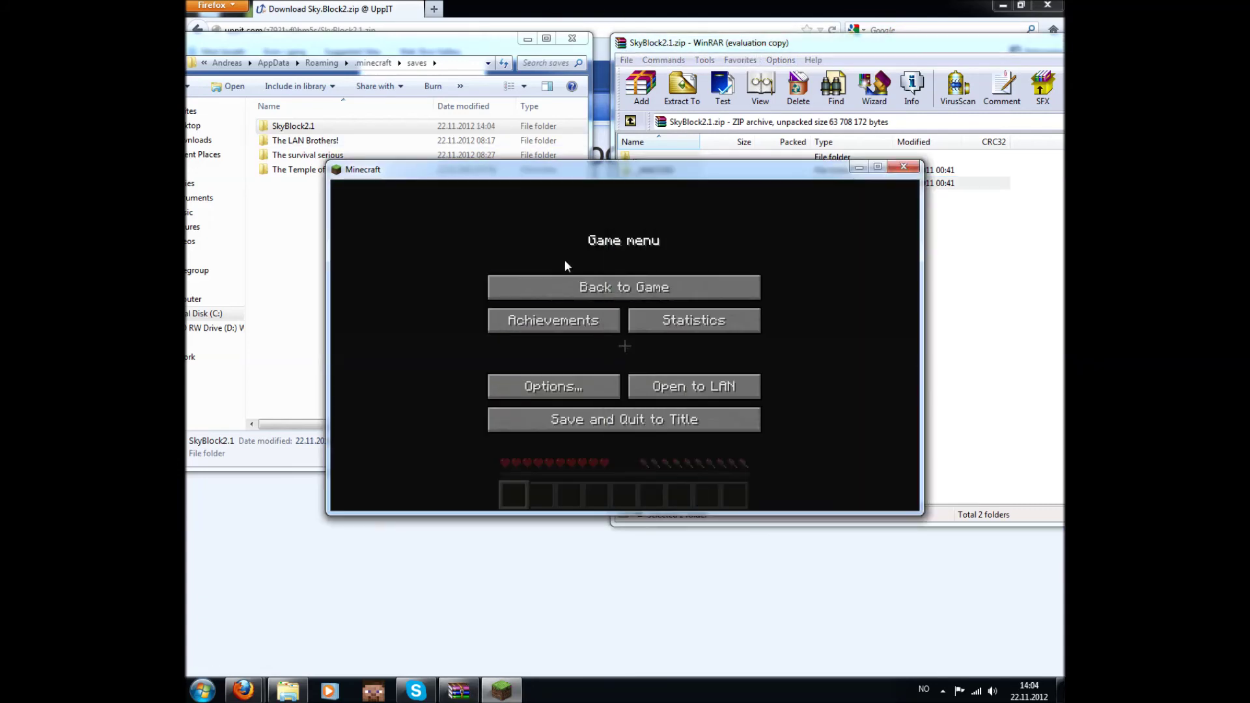
{"action": "left_click", "coordinate": [626, 287]}
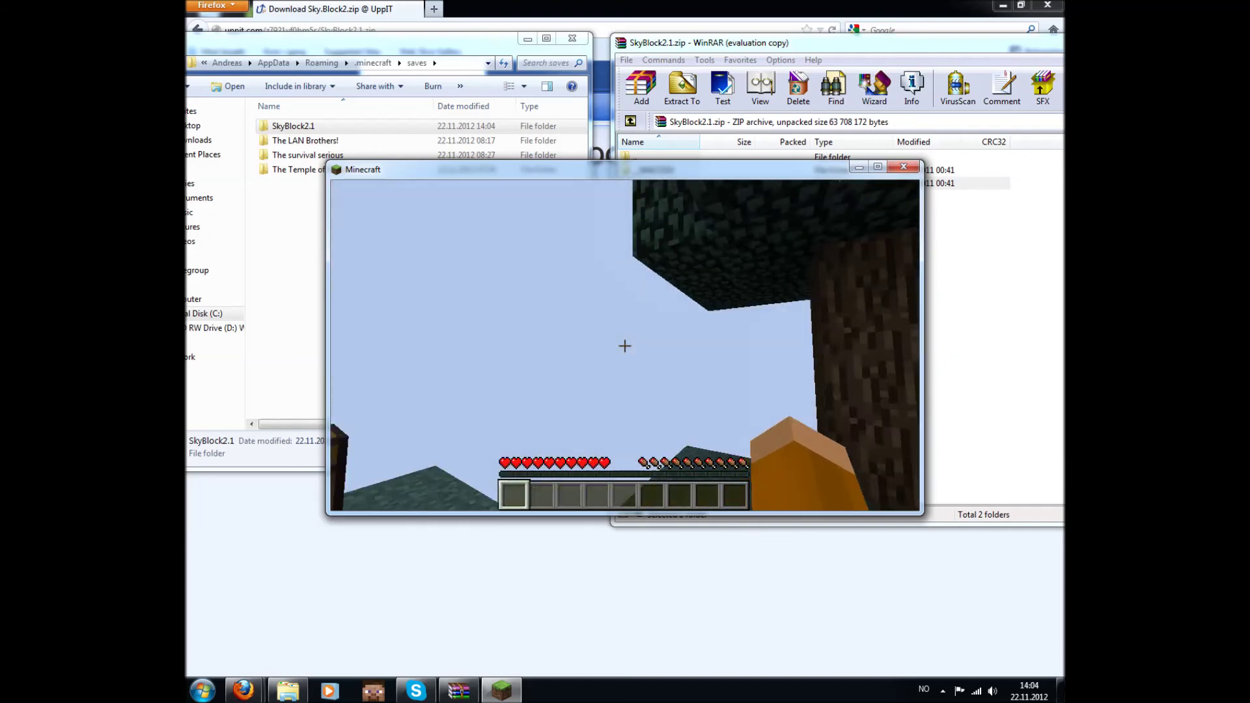
{"action": "right_click", "coordinate": [626, 345]}
{"action": "left_click", "coordinate": [543, 268], "text": "shift"}
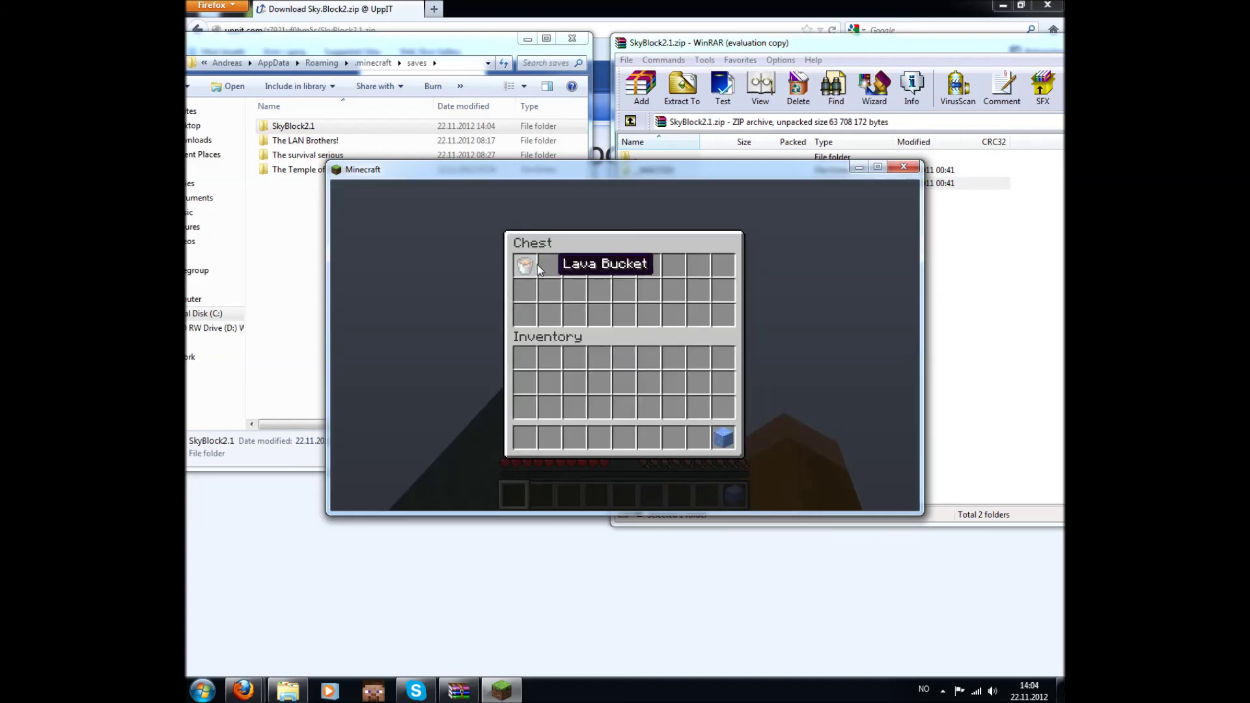
{"action": "key", "text": "Escape"}
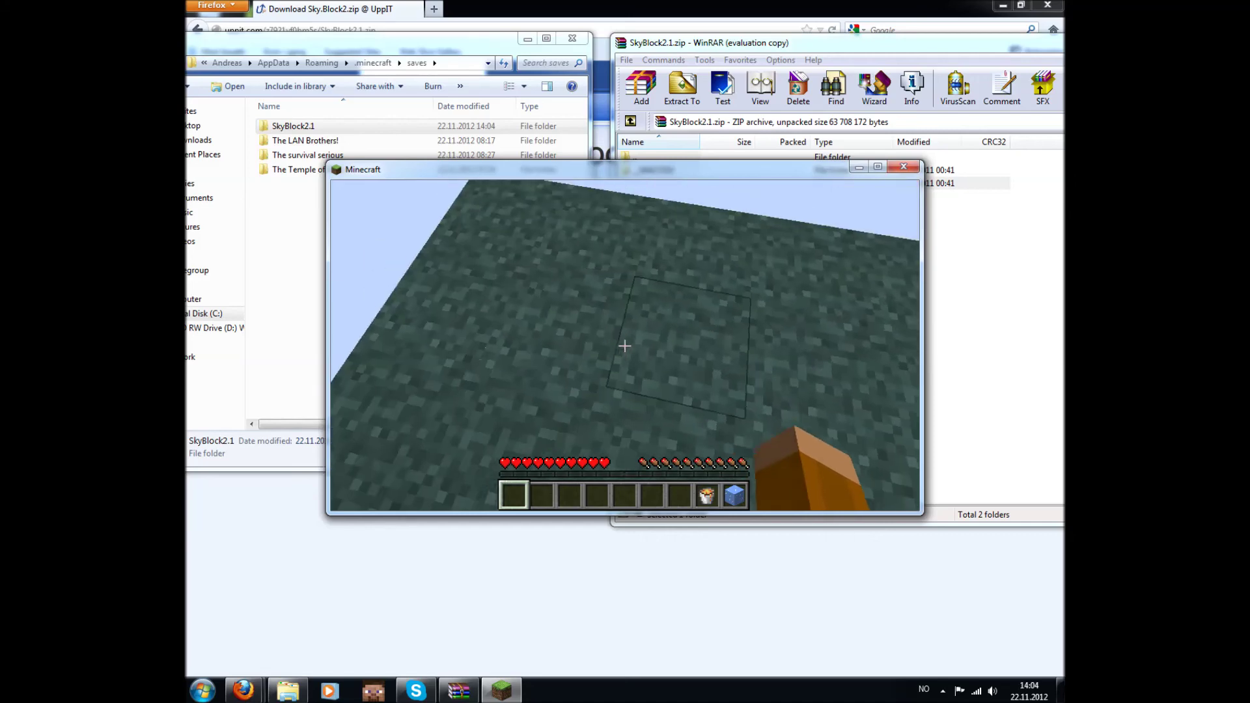
Dig a hole, pour lava beside it, then place and break ice there, and pause
{"action": "left_click", "coordinate": [626, 345]}
{"action": "left_click", "coordinate": [626, 345]}
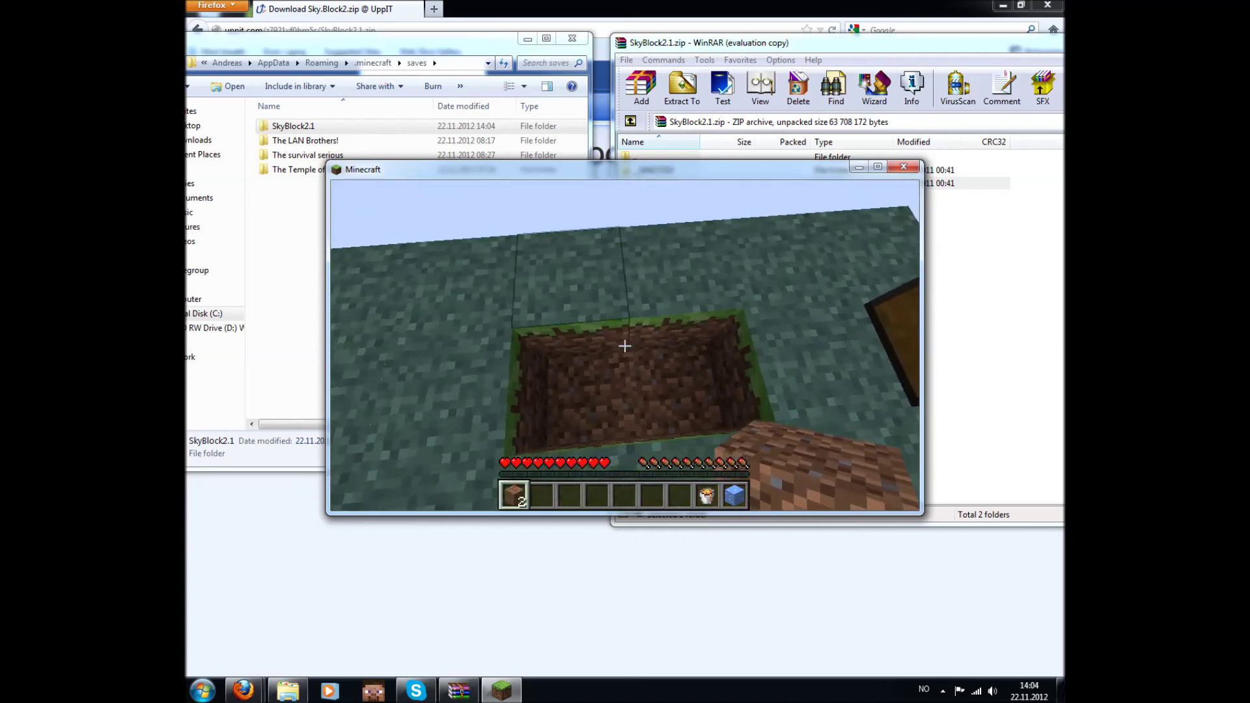
{"action": "key", "text": "8"}
{"action": "right_click", "coordinate": [626, 345]}
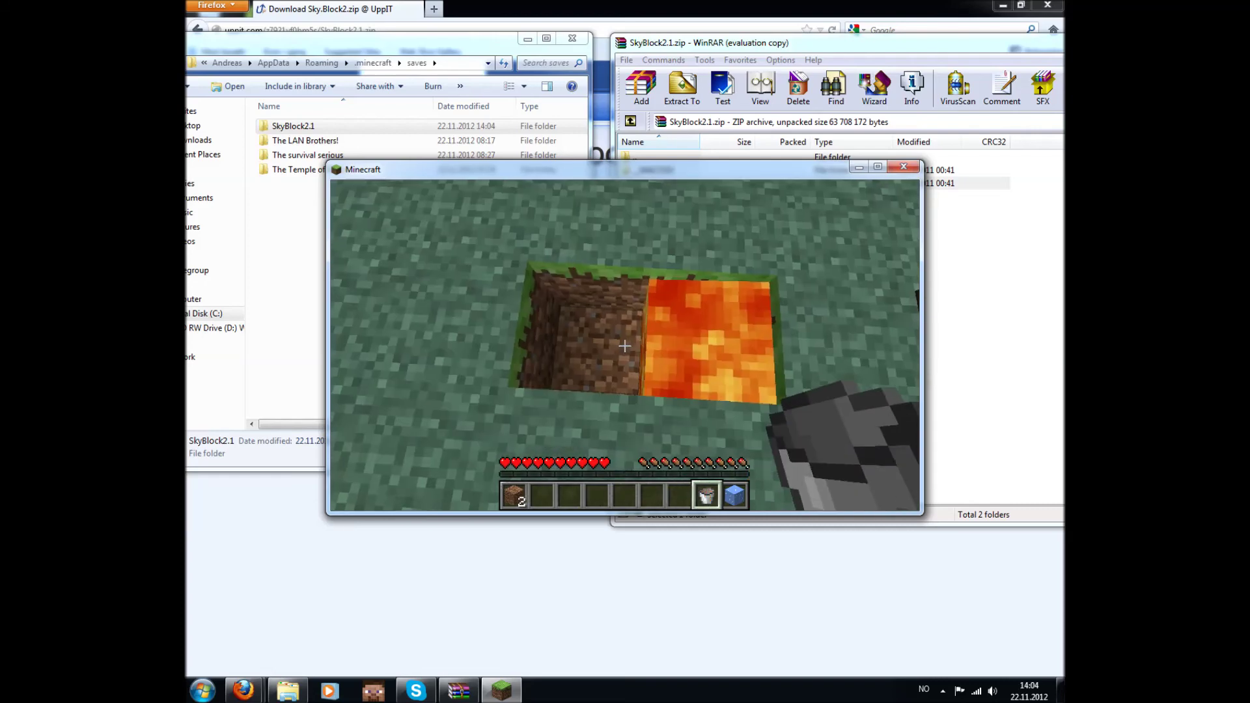
{"action": "key", "text": "9"}
{"action": "right_click", "coordinate": [626, 345]}
{"action": "left_click", "coordinate": [626, 344]}
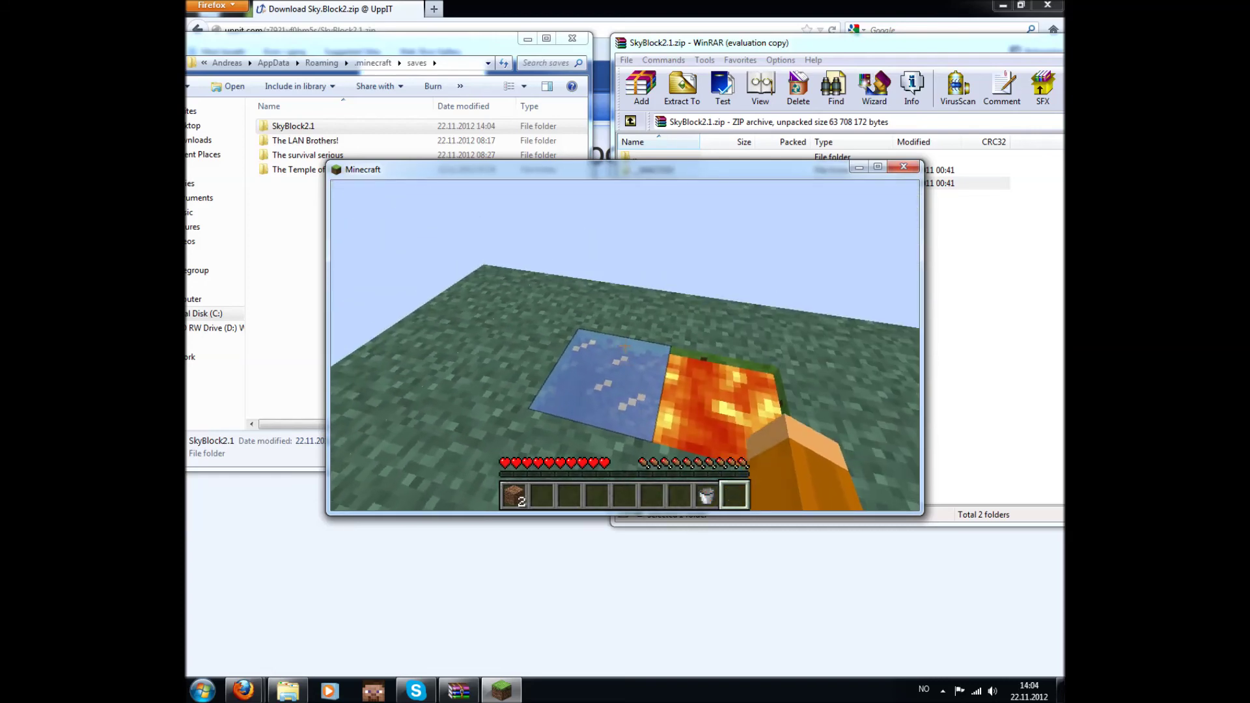
{"action": "left_click", "coordinate": [626, 346]}
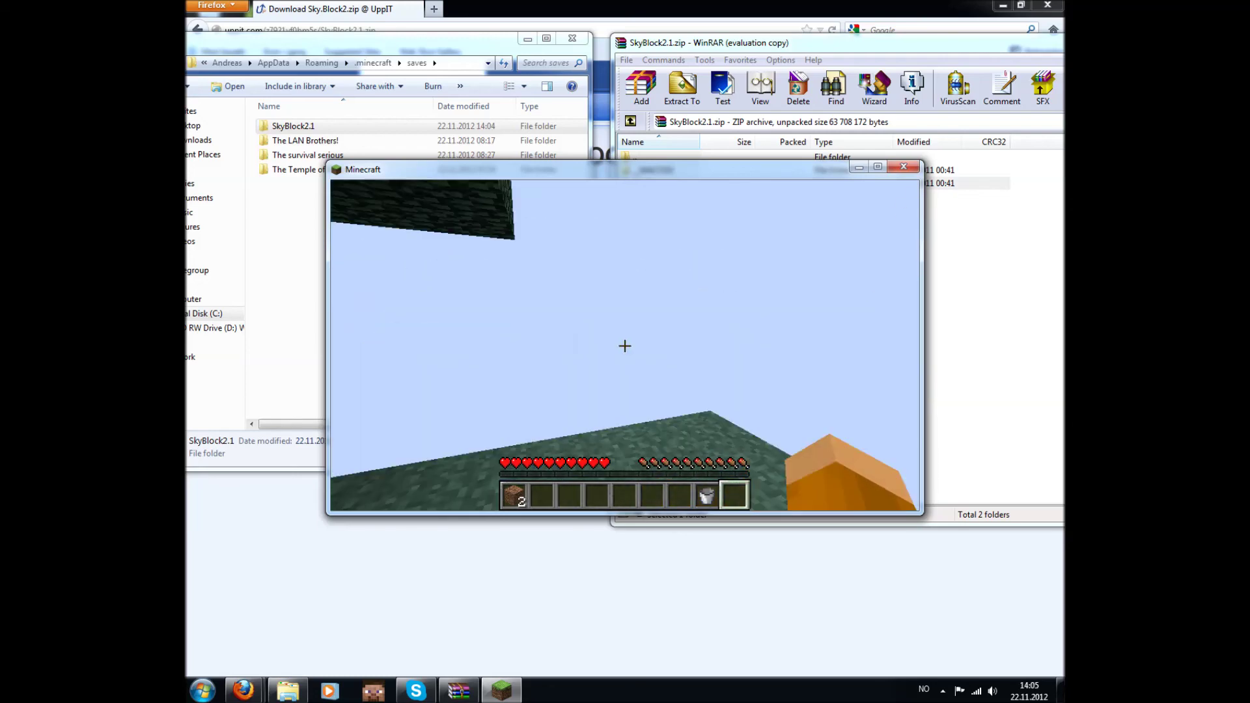
{"action": "key", "text": "Escape"}
Save and Quit to Title, then Quit Game to close Minecraft
{"action": "left_click", "coordinate": [670, 419]}
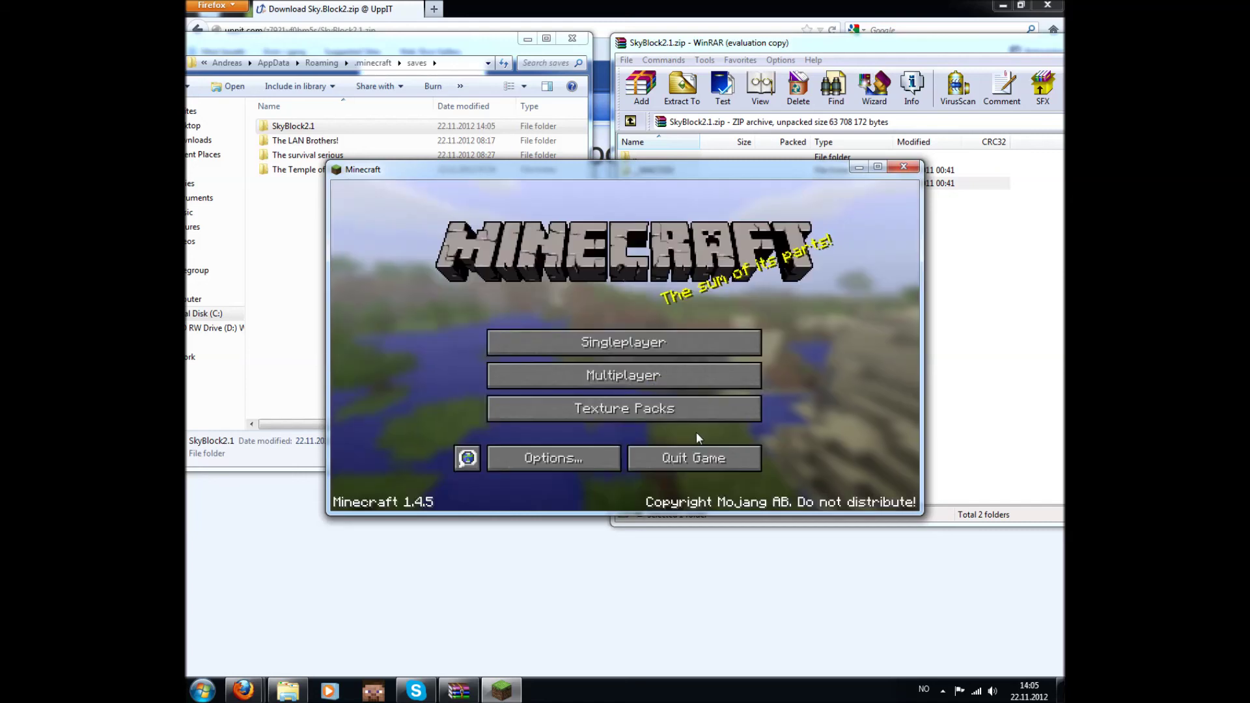
{"action": "left_click", "coordinate": [722, 455]}
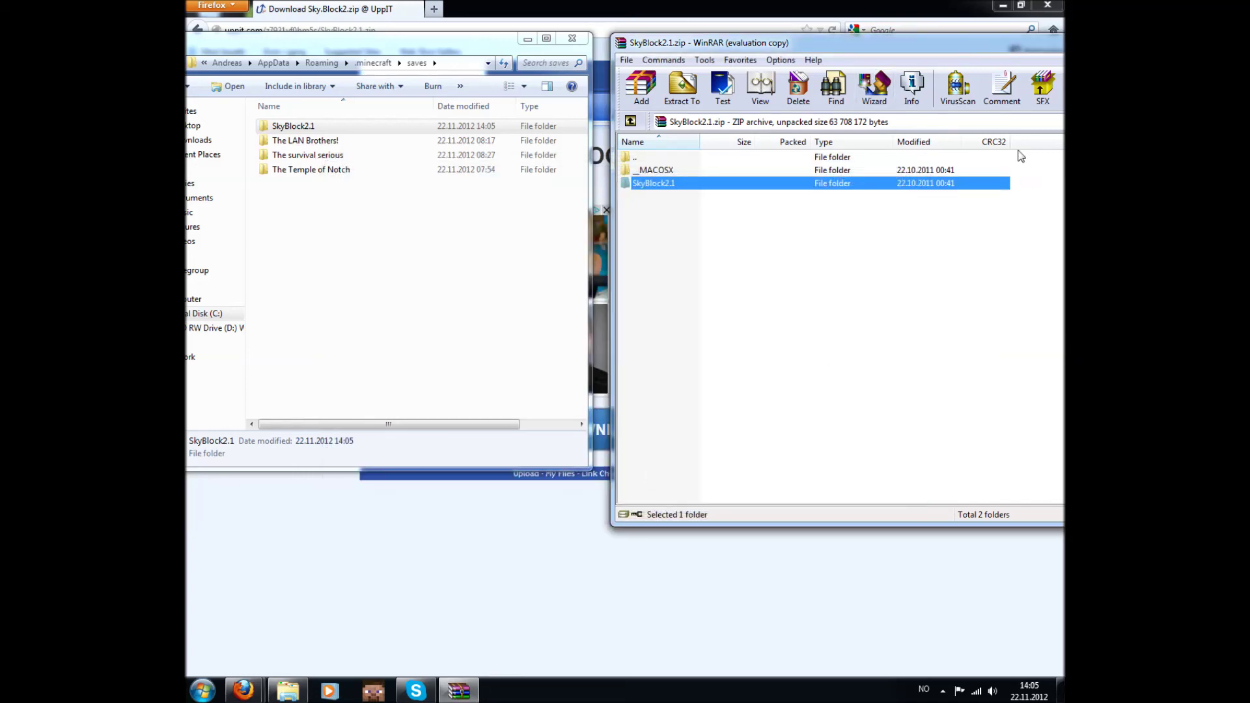